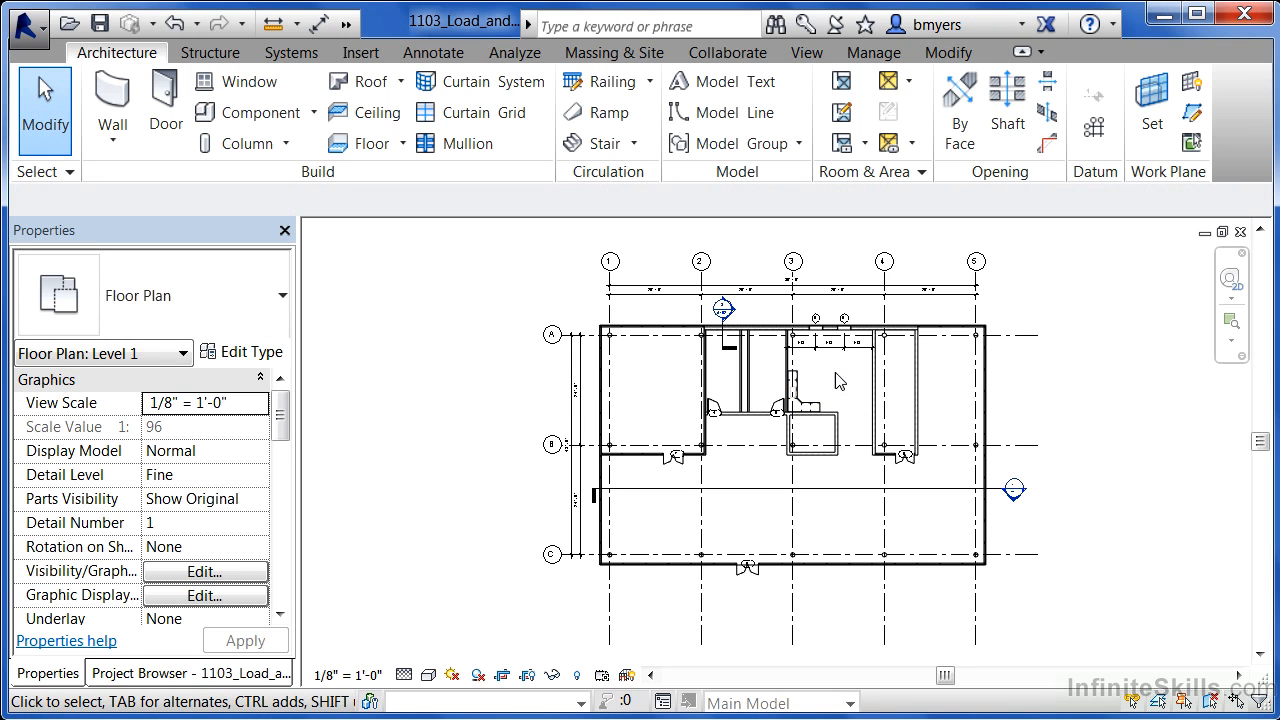
Start loading component families and browse to the Sinks folder under Plumbing, Architectural, Fixtures in the US Imperial library.
scroll(836, 360, "up", 1)
scroll(836, 360, "up", 4)
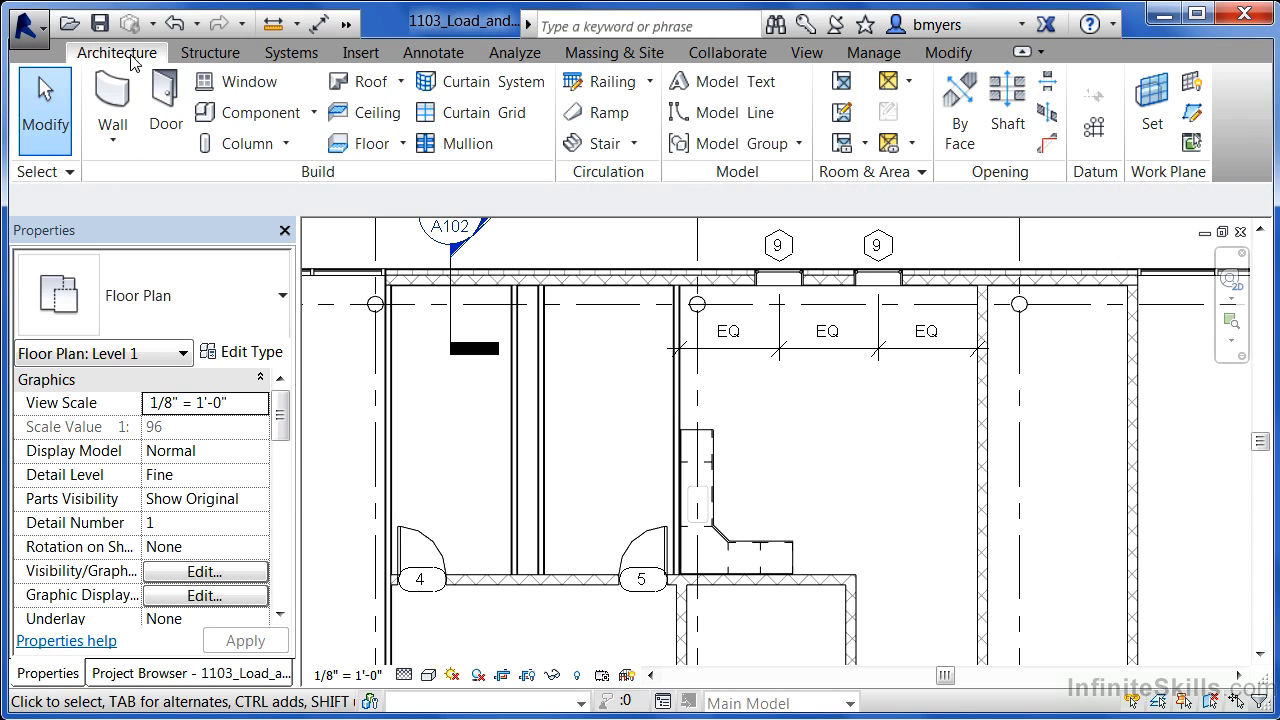
left_click(273, 120)
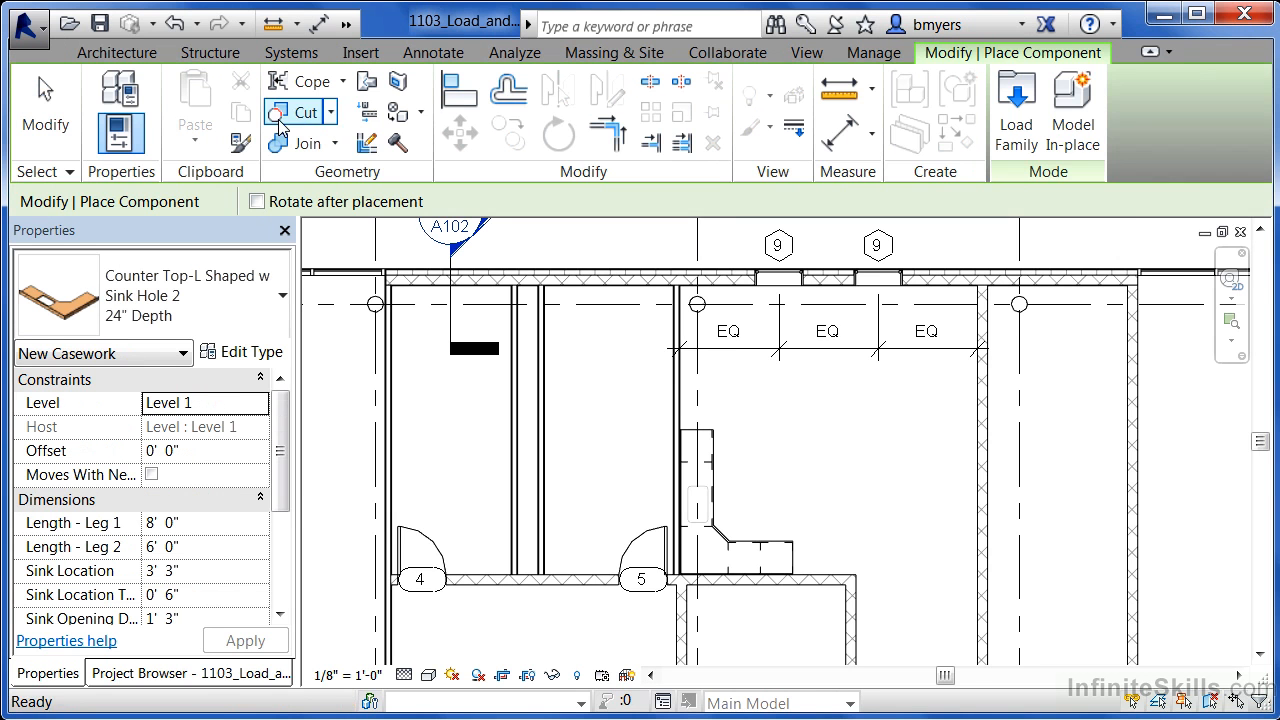
left_click(1016, 115)
left_click_drag(820, 216, 820, 339)
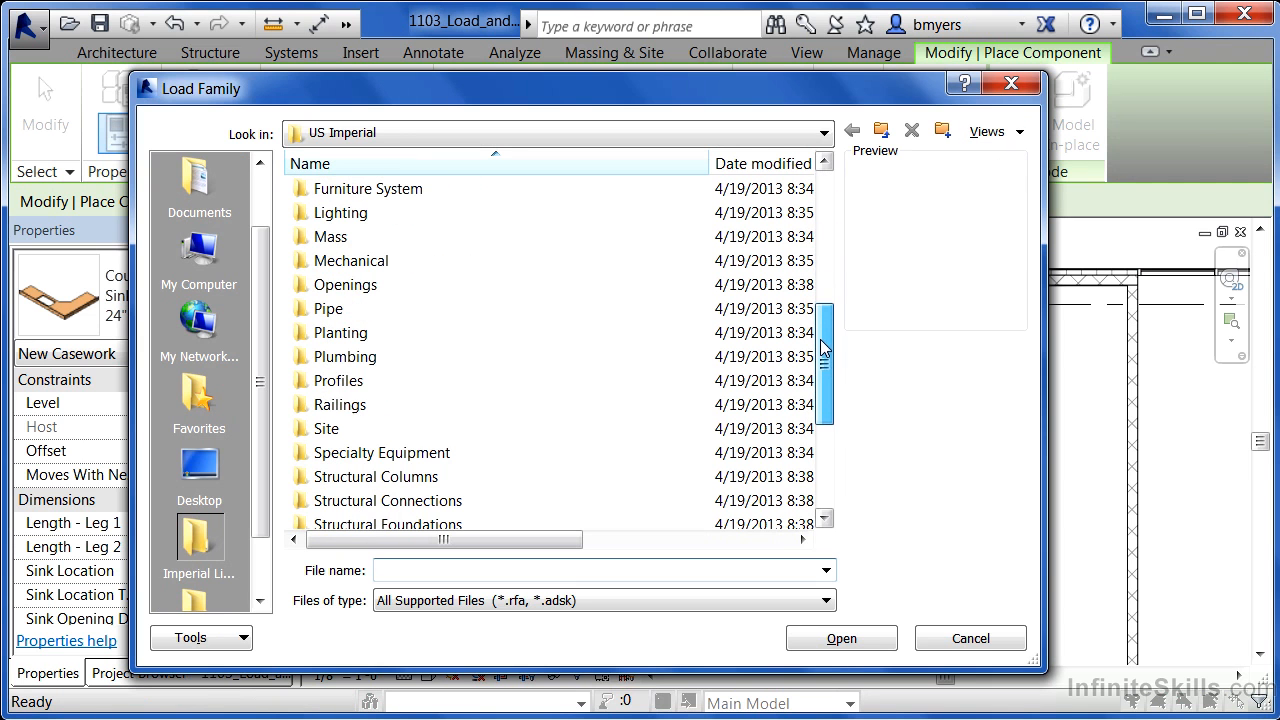
double_click(356, 360)
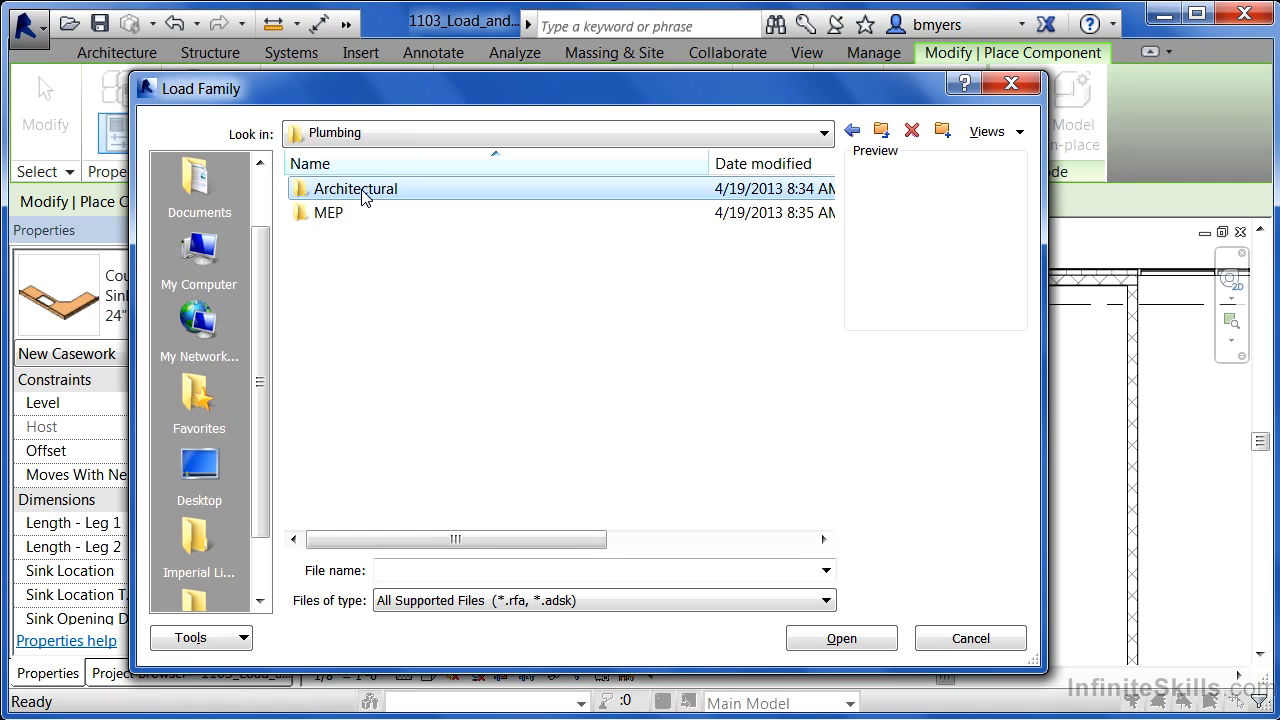
double_click(364, 196)
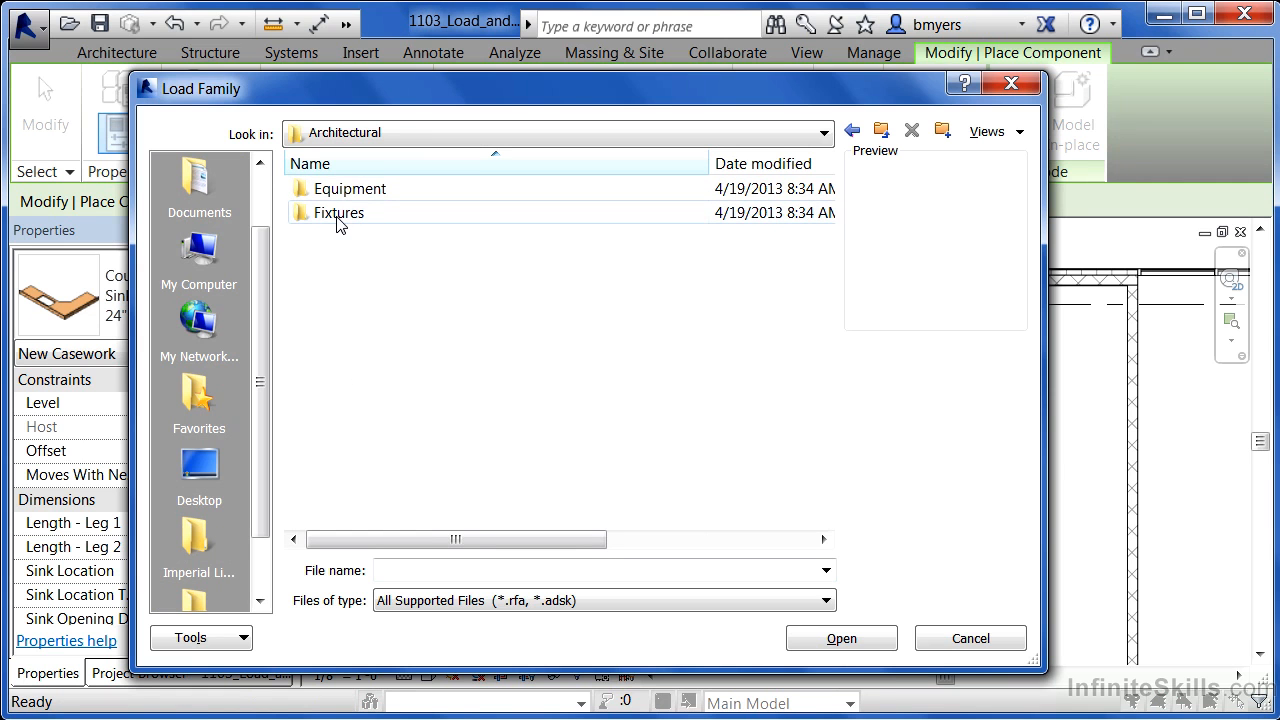
double_click(338, 218)
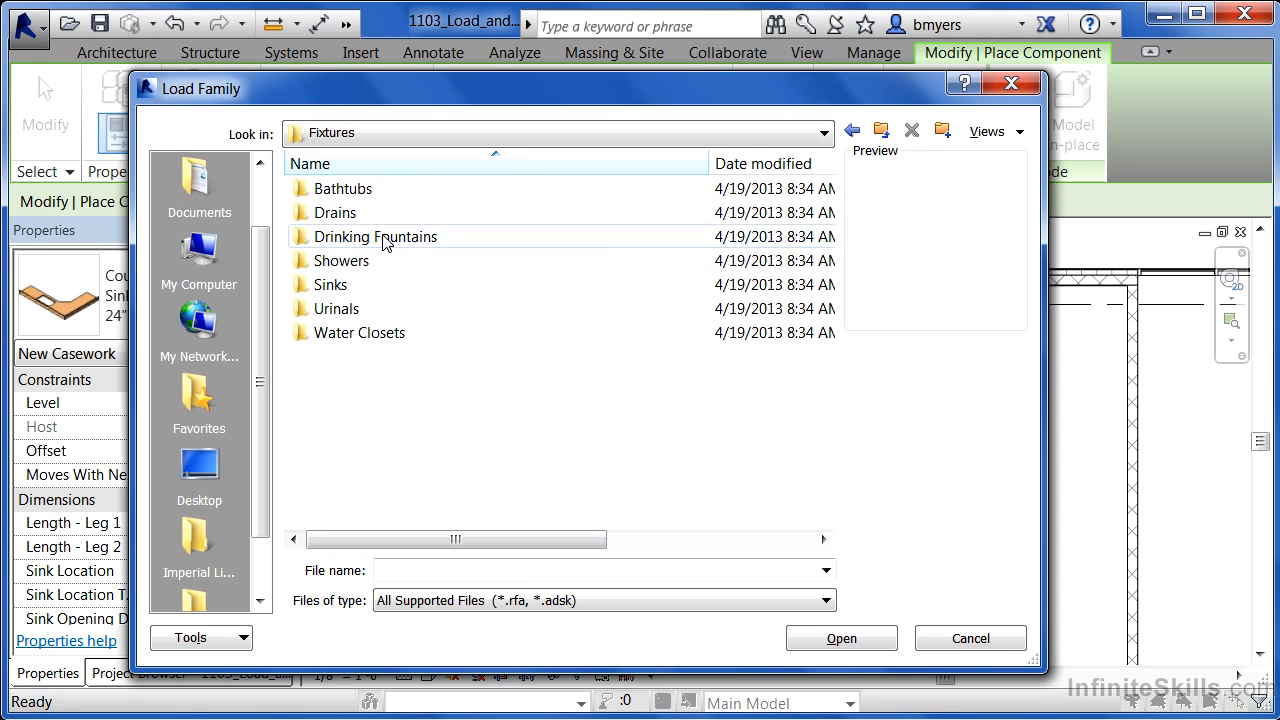
double_click(334, 288)
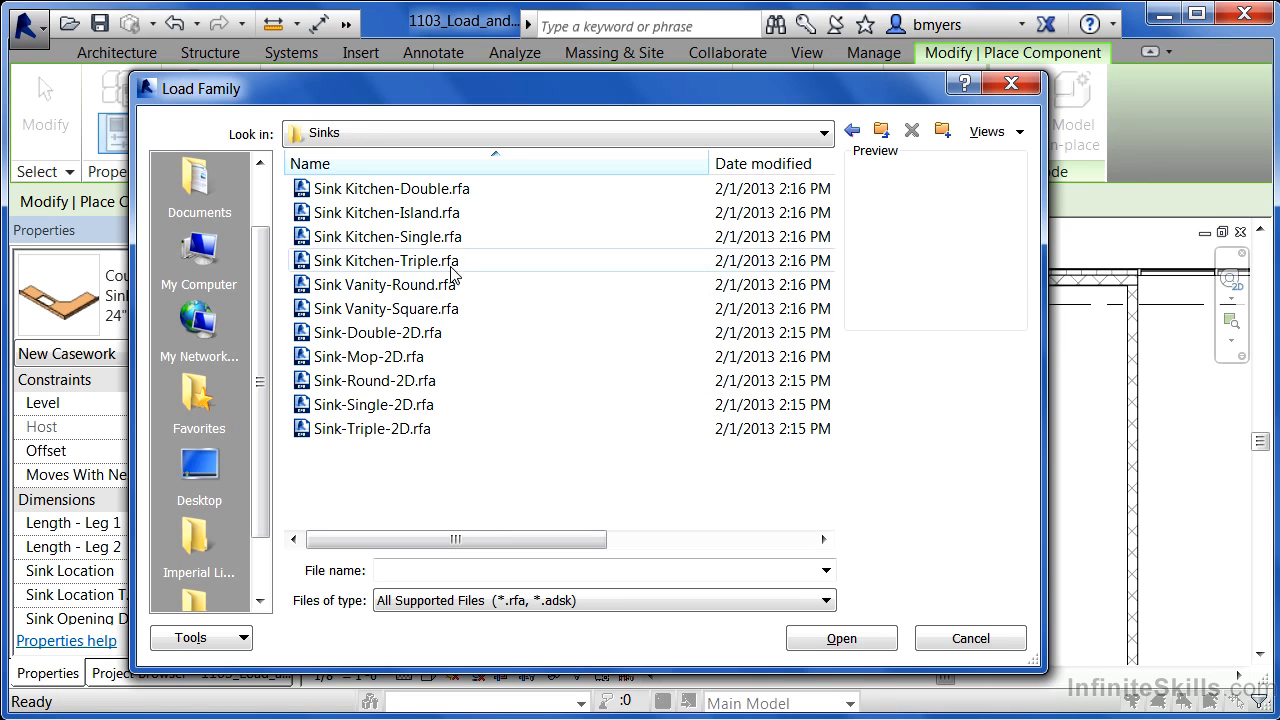
Load the Sink Kitchen-Double.rfa and Sink-Single-2D.rfa families together into the project.
left_click(425, 190)
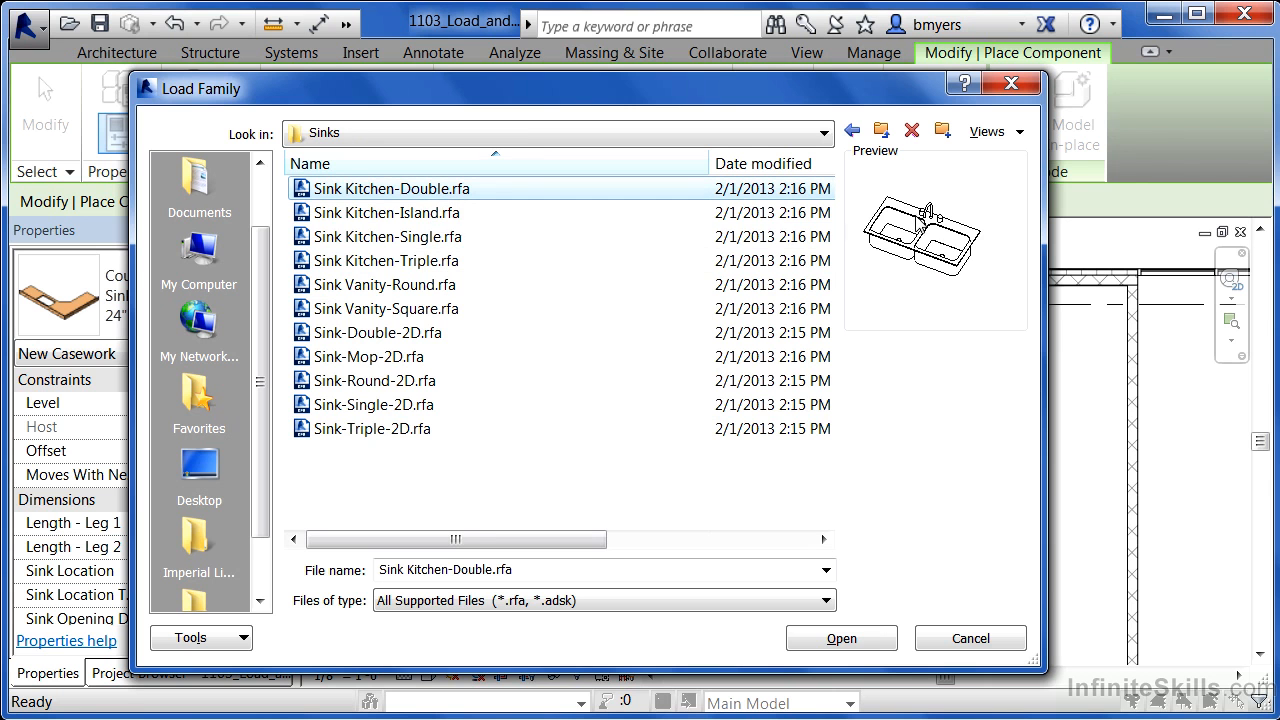
left_click_drag(840, 97, 850, 610)
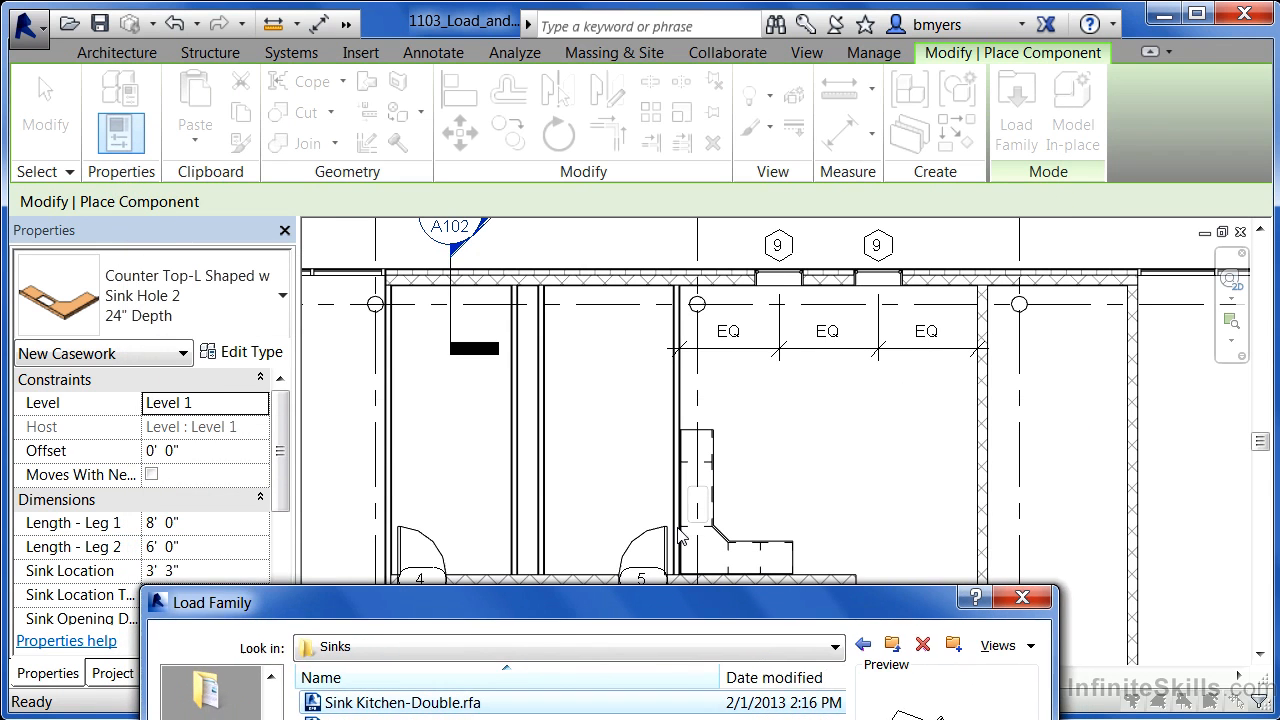
left_click_drag(645, 598, 645, 80)
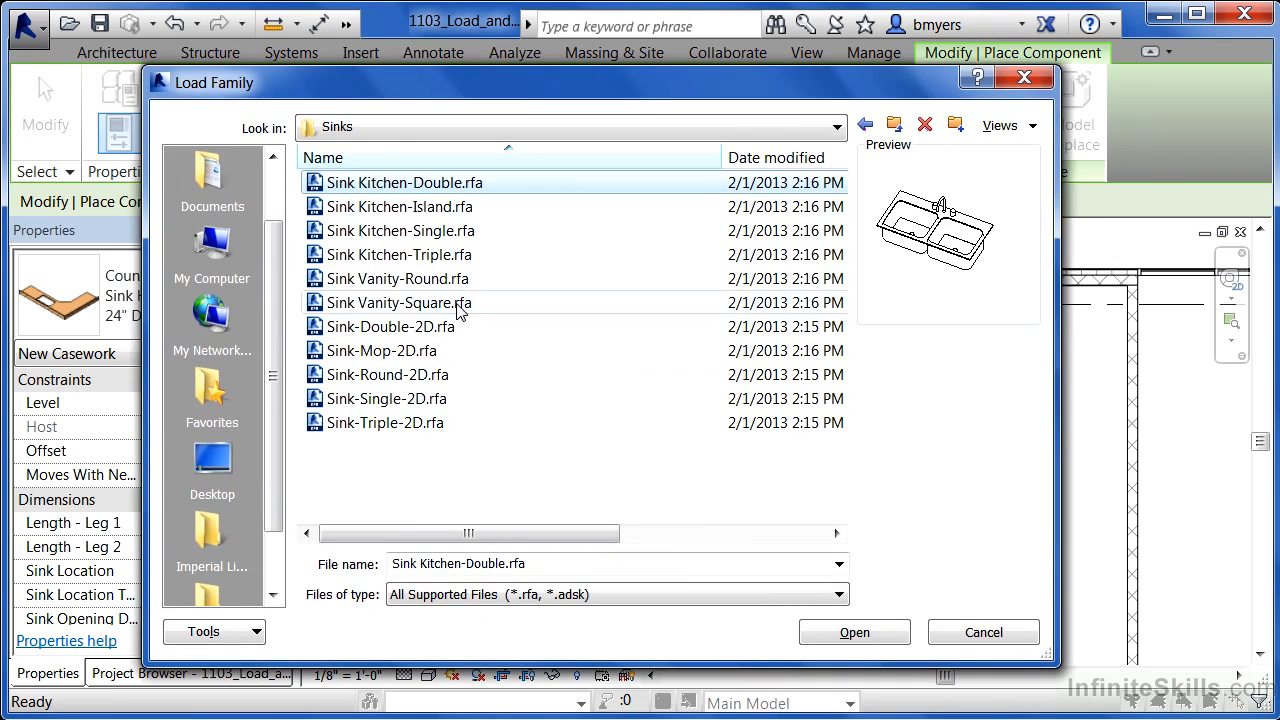
left_click(385, 400)
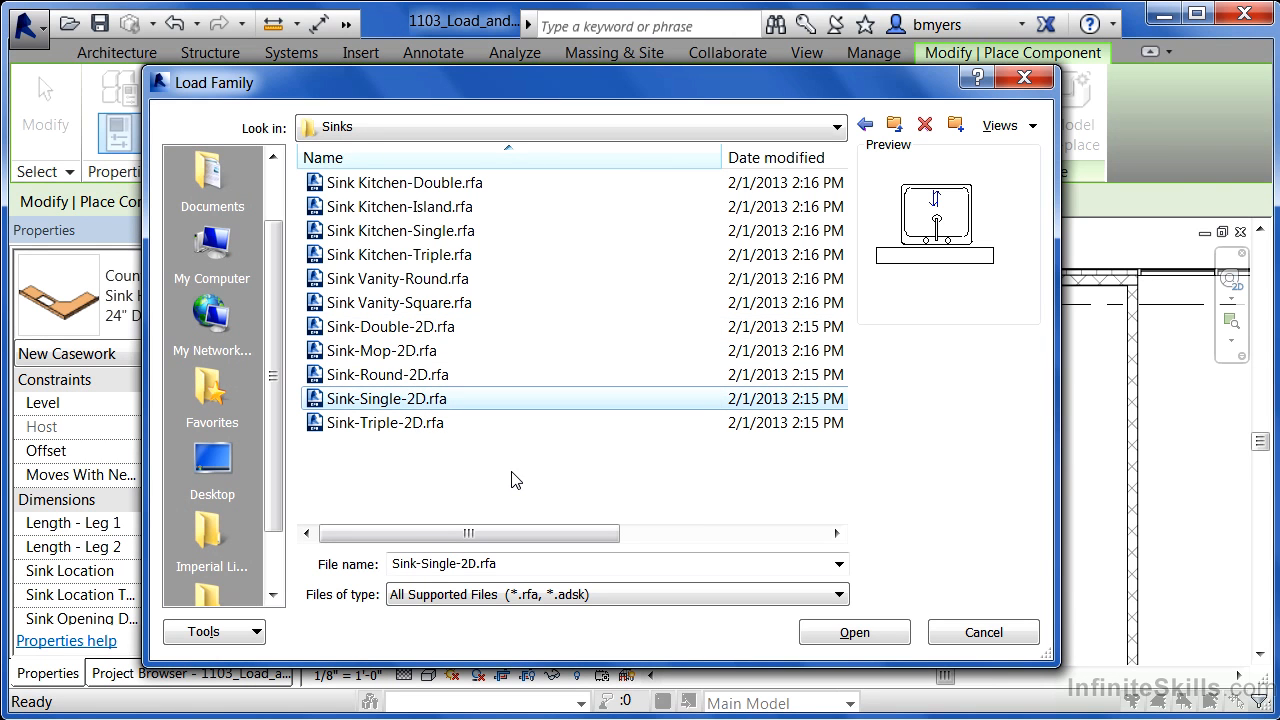
left_click(449, 190, "ctrl")
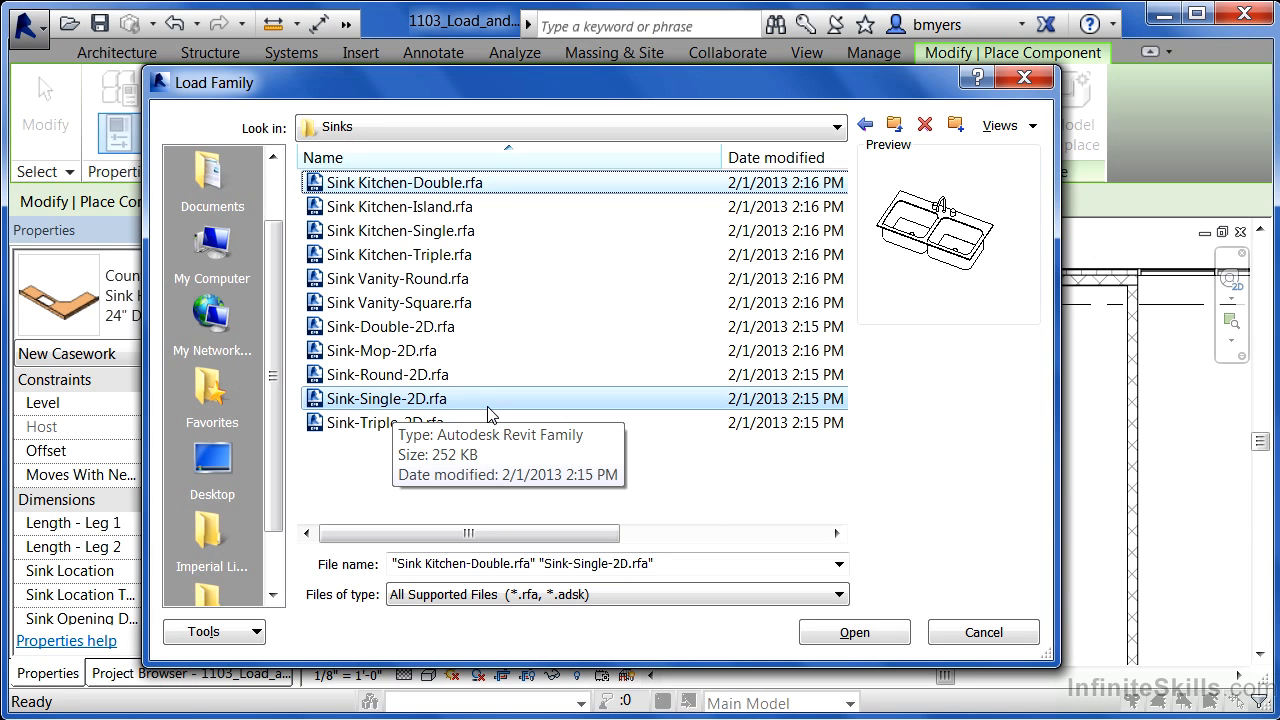
left_click(876, 634)
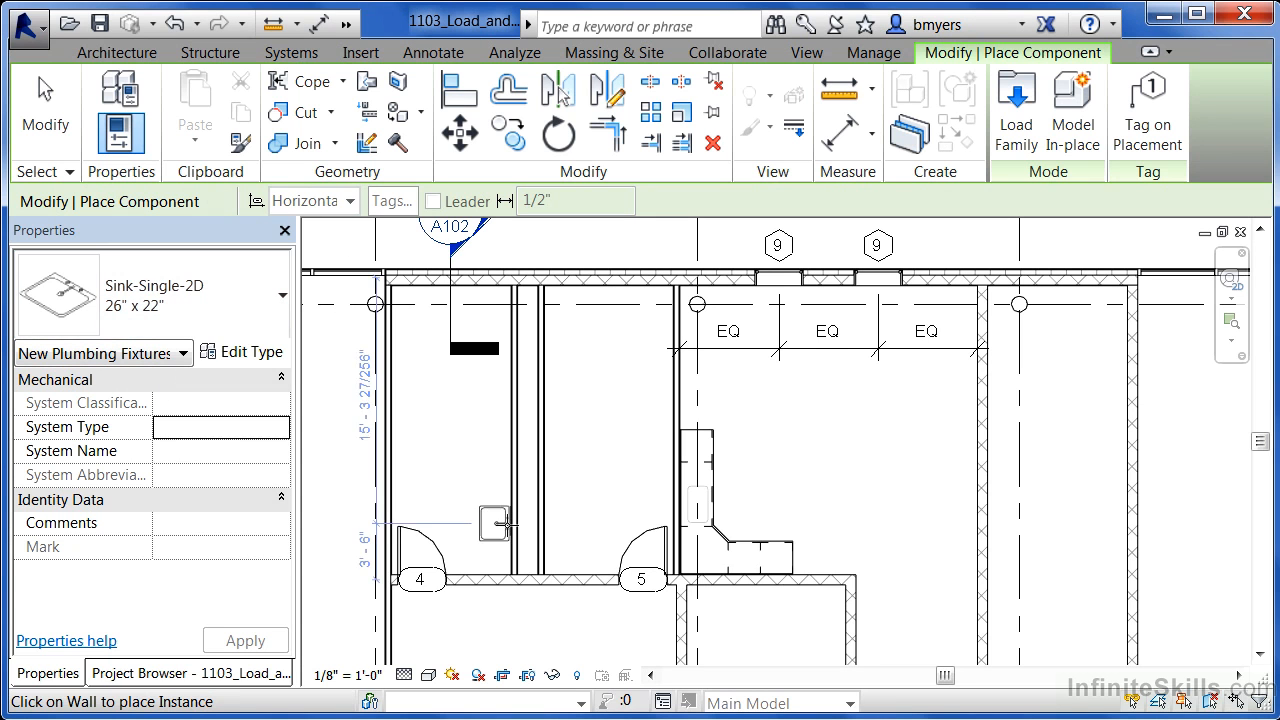
Place four Sink-Single-2D 26" x 22" fixtures, two on each outer face of the paired walls between the rooms with doors 4 and 5.
scroll(497, 540, "up", 1)
scroll(497, 540, "up", 2)
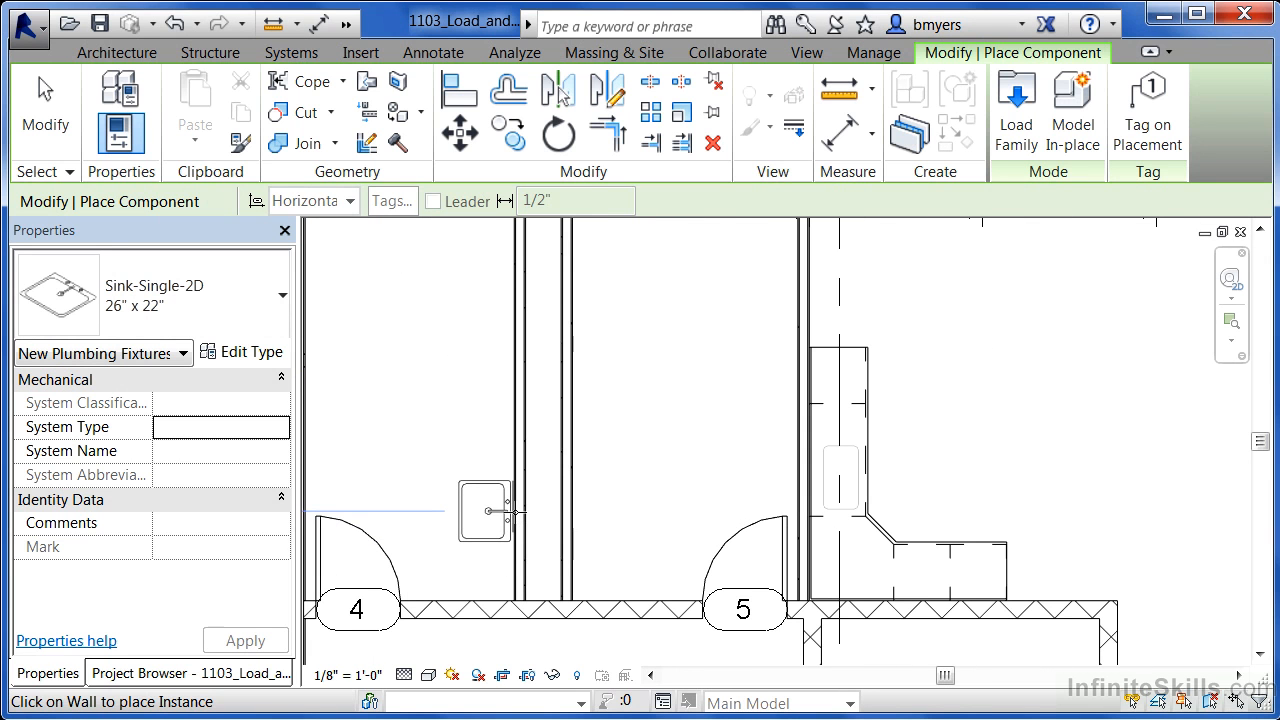
left_click(510, 511)
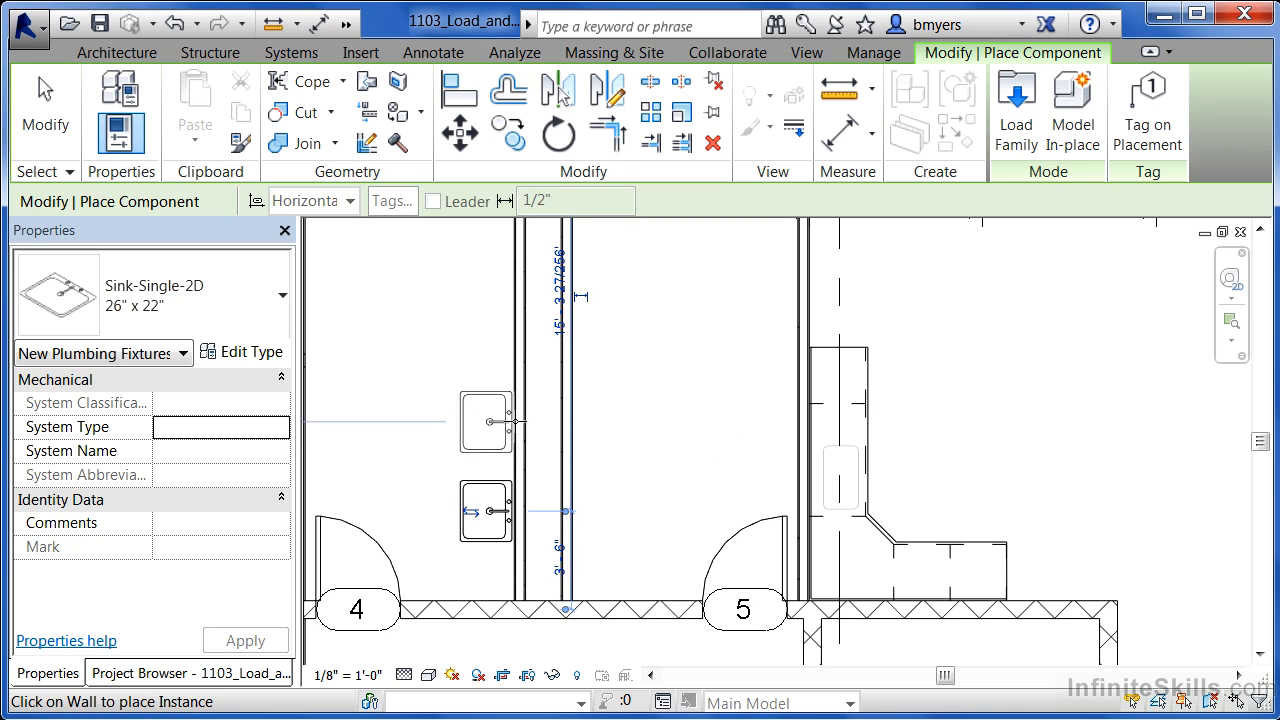
left_click(510, 421)
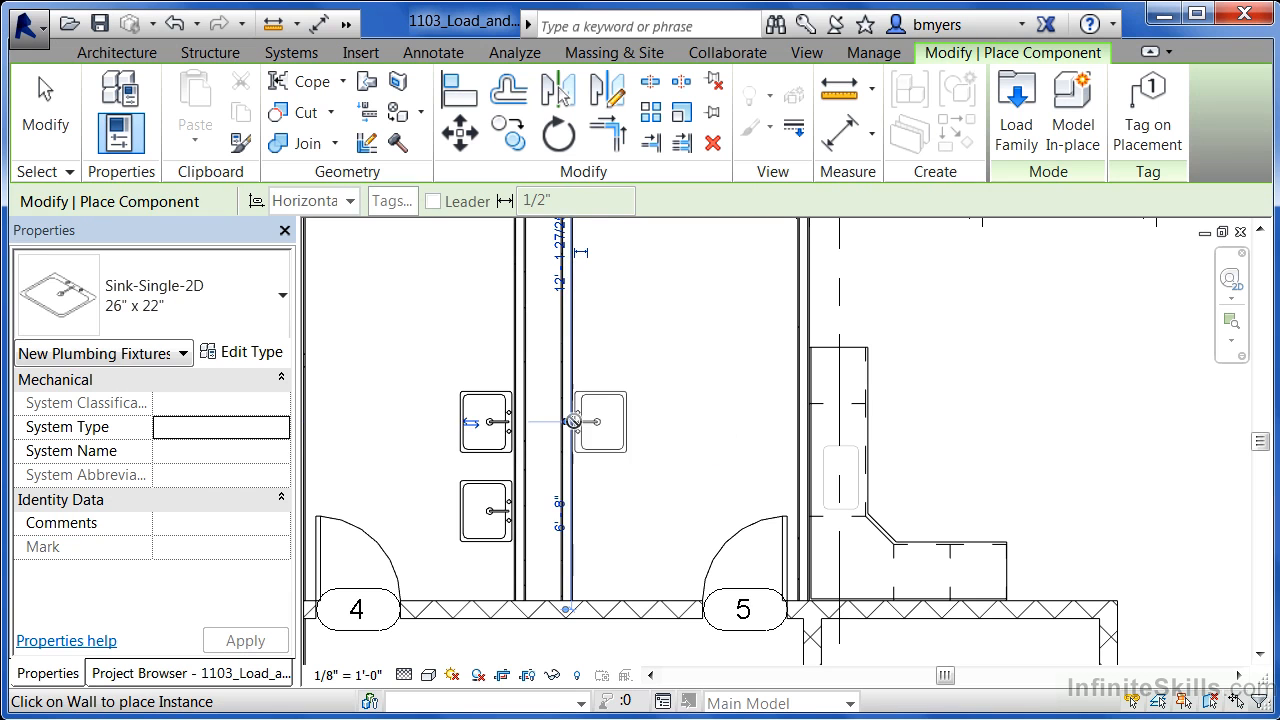
left_click(572, 511)
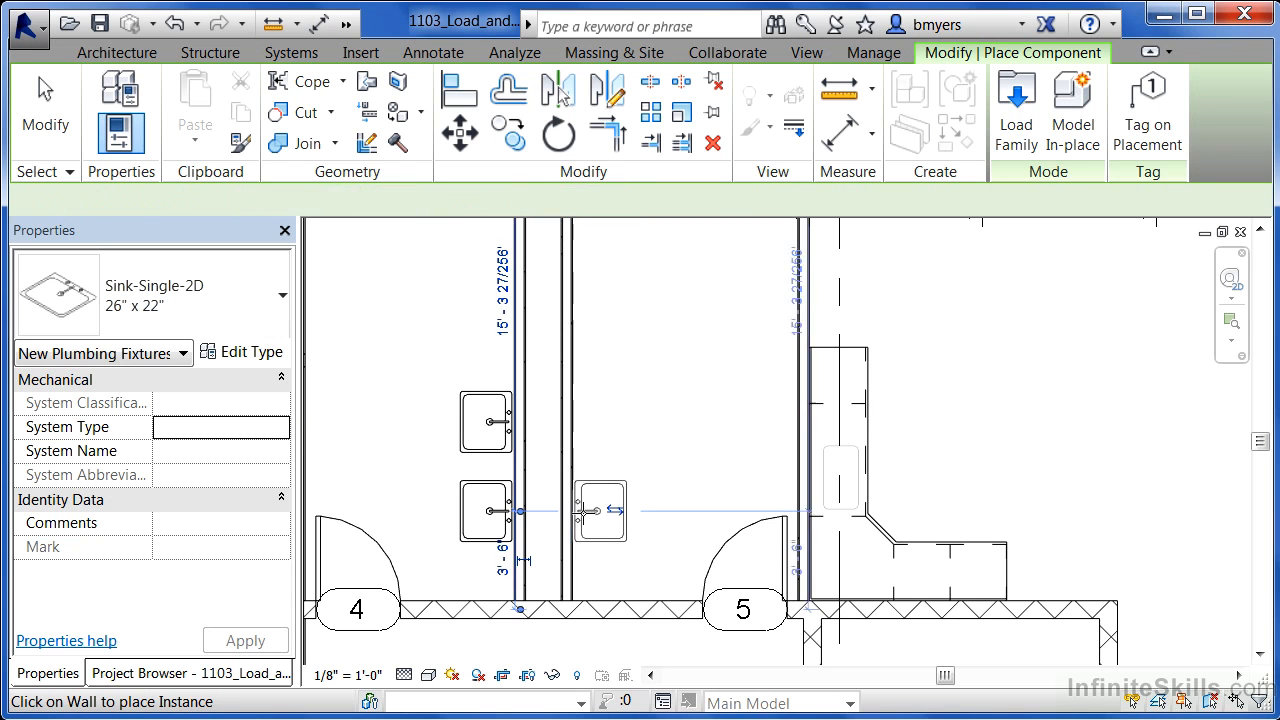
left_click(572, 420)
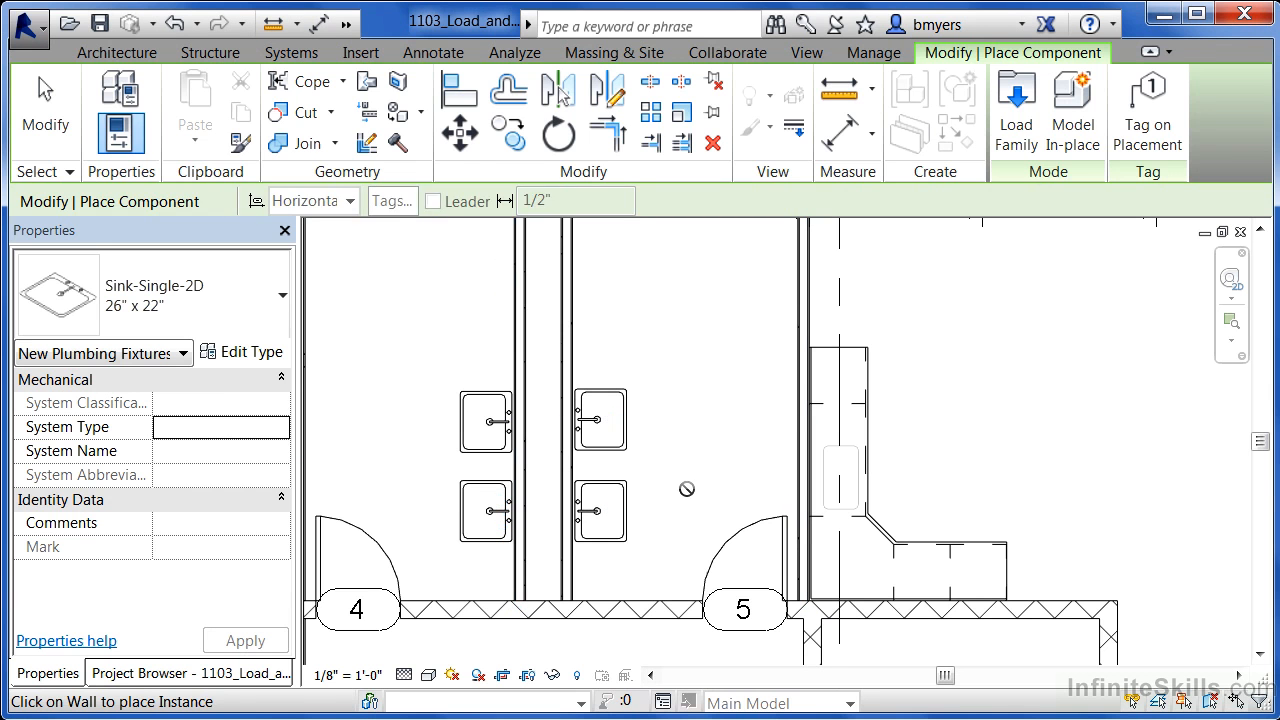
key("Escape")
key("Escape")
Set the Sink Location of the L-shaped countertop to 5'.
scroll(540, 600, "down", 2)
scroll(900, 600, "up", 2)
middle_click_drag(788, 560, 745, 500)
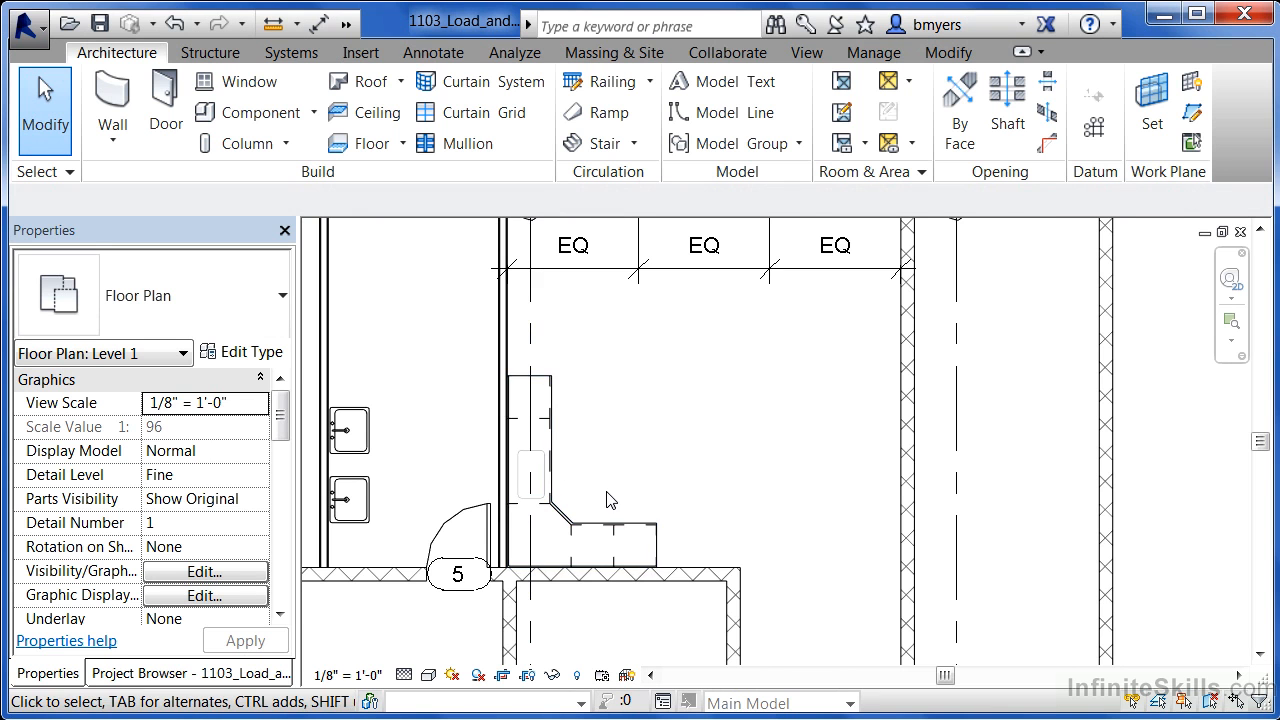
scroll(654, 514, "up", 3)
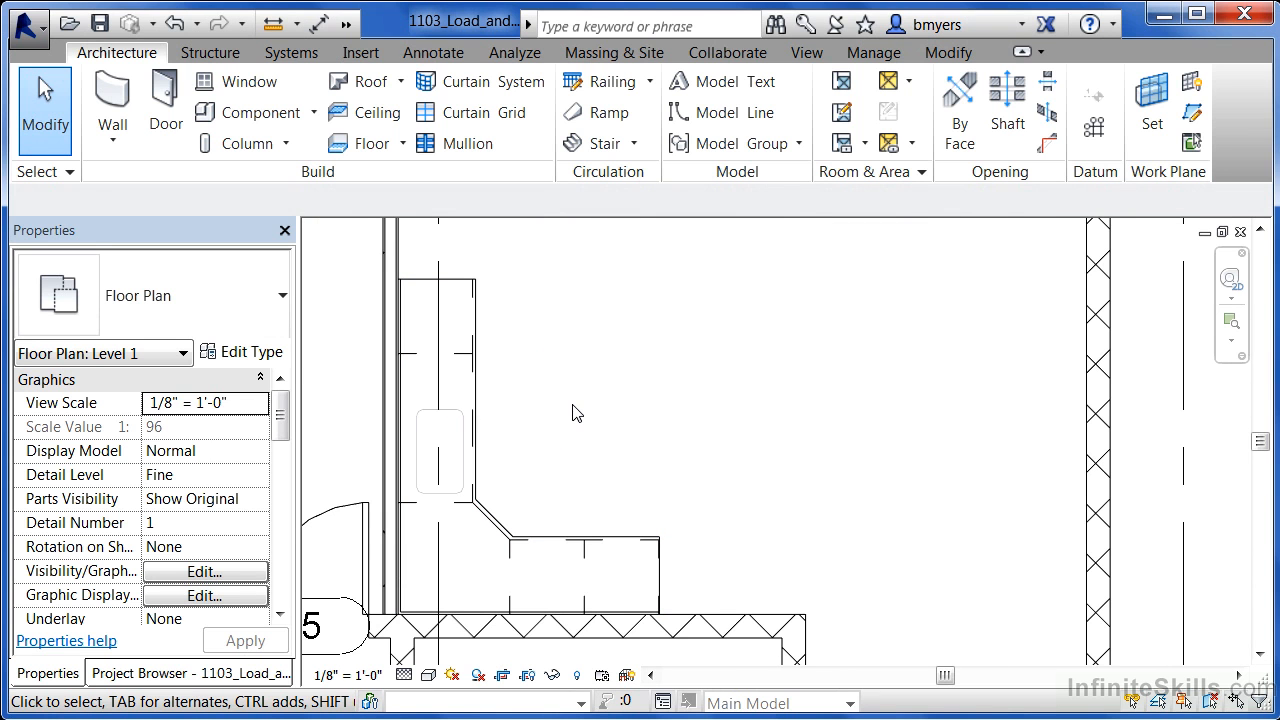
scroll(543, 394, "up", 1)
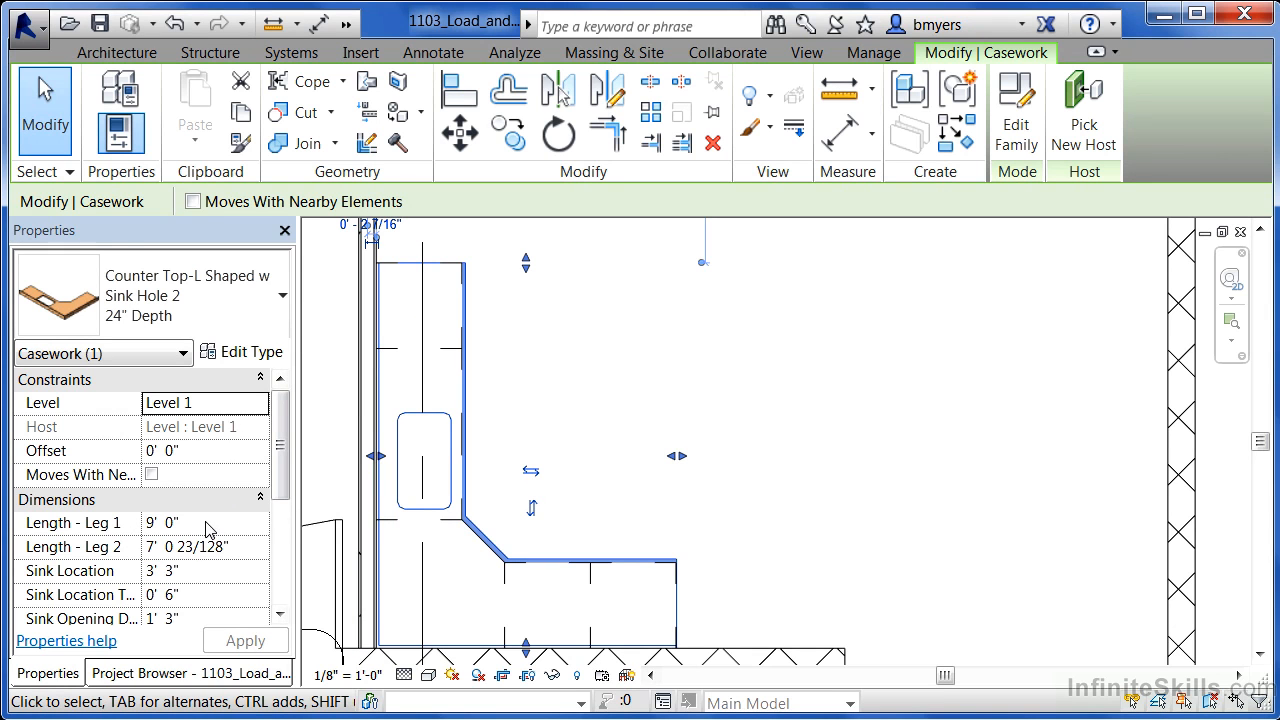
left_click(197, 571)
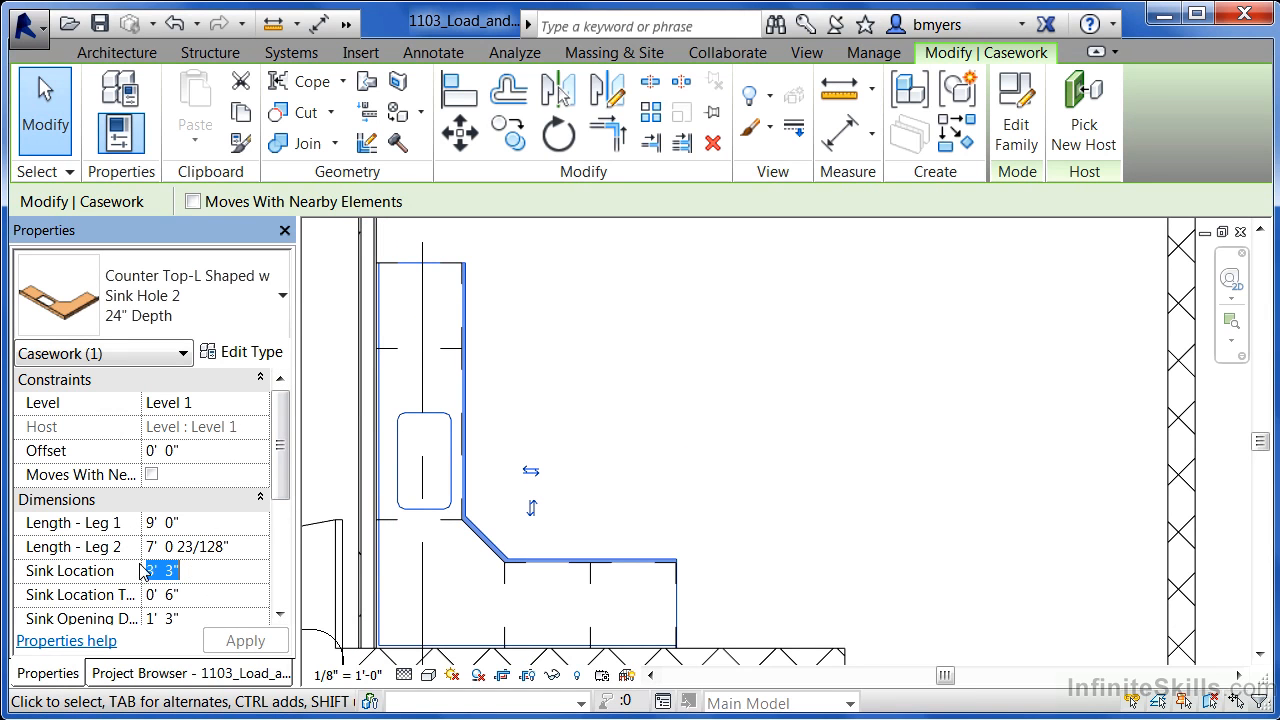
type("5")
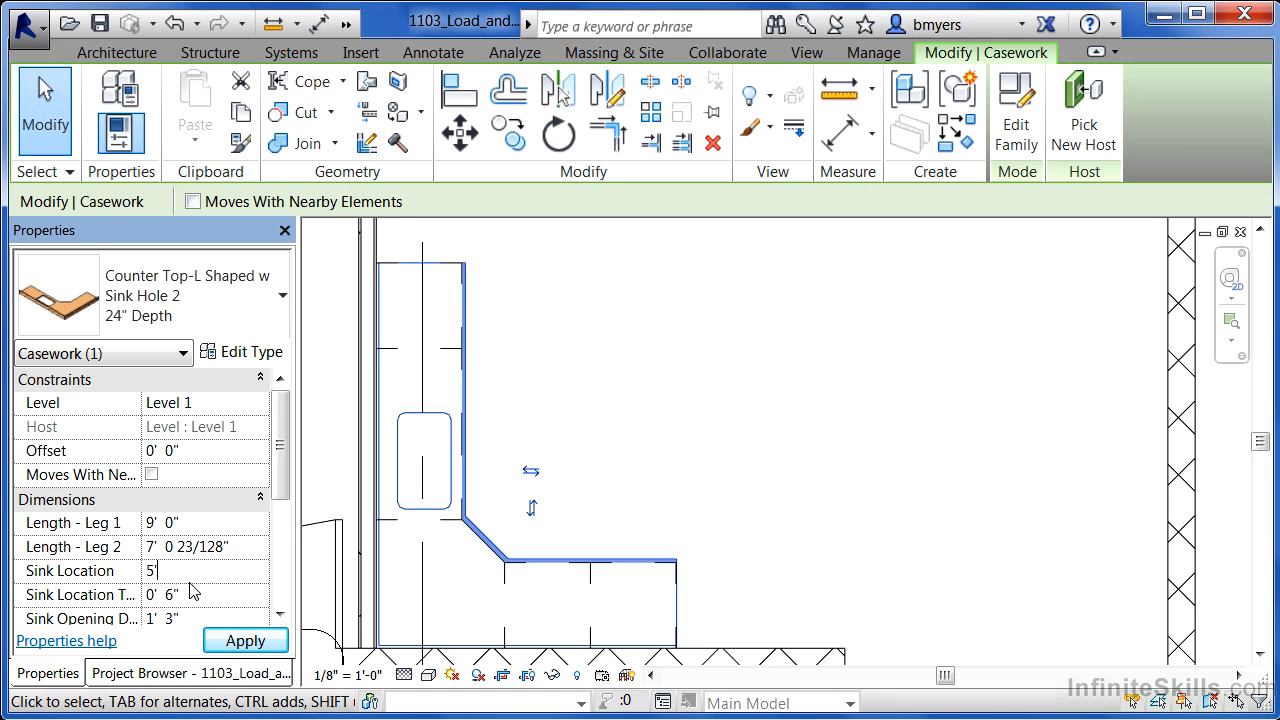
mouse_move(626, 406)
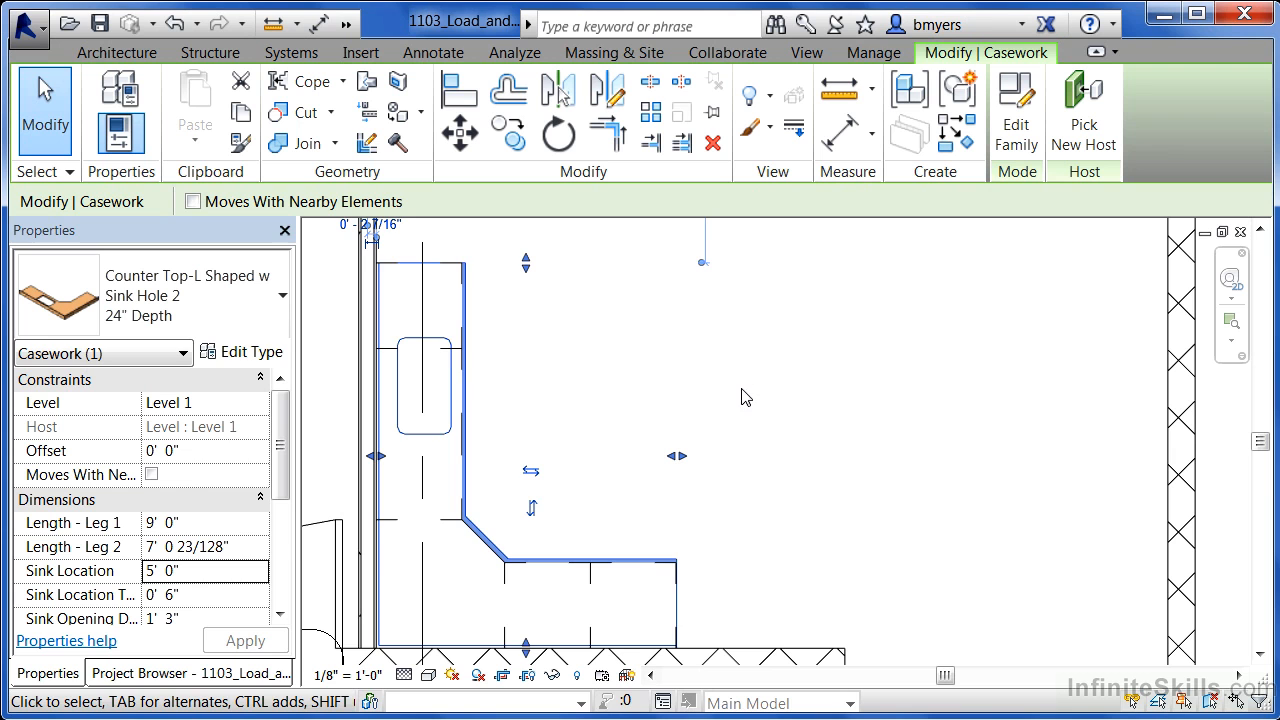
Set the L-shaped countertop's Sink Location to 4' and deselect it.
left_click(194, 579)
type("4")
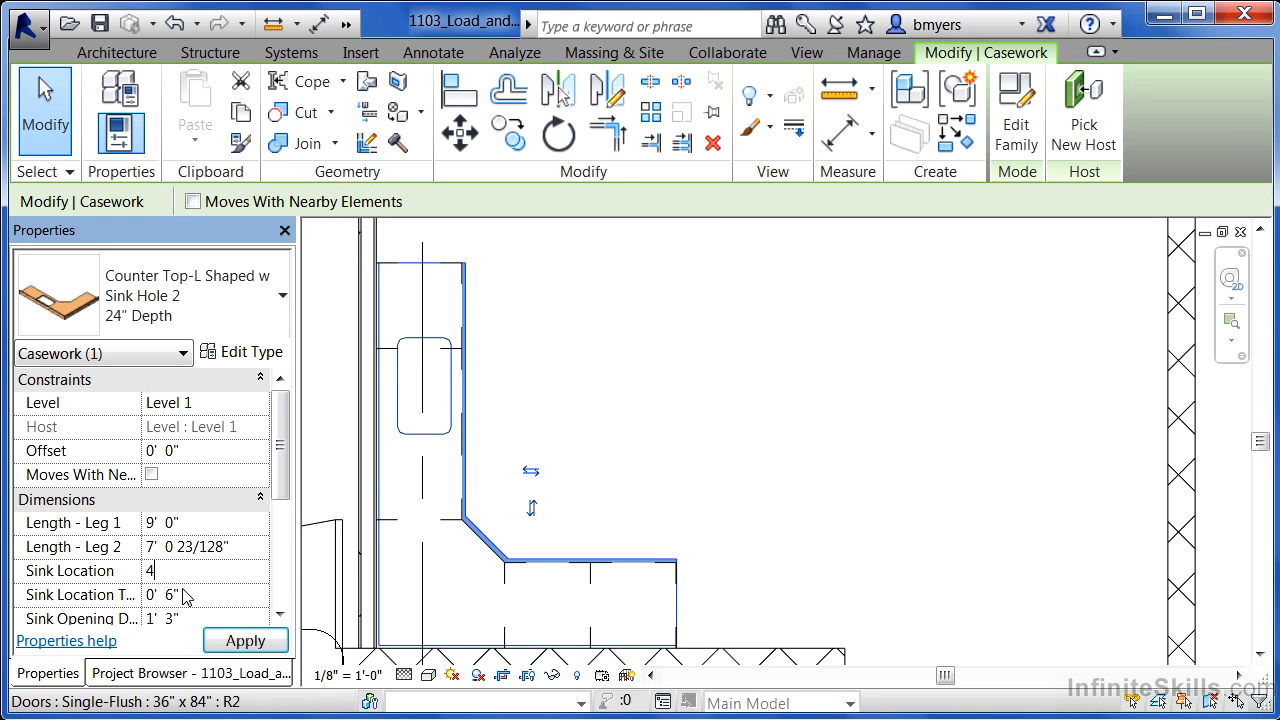
mouse_move(646, 420)
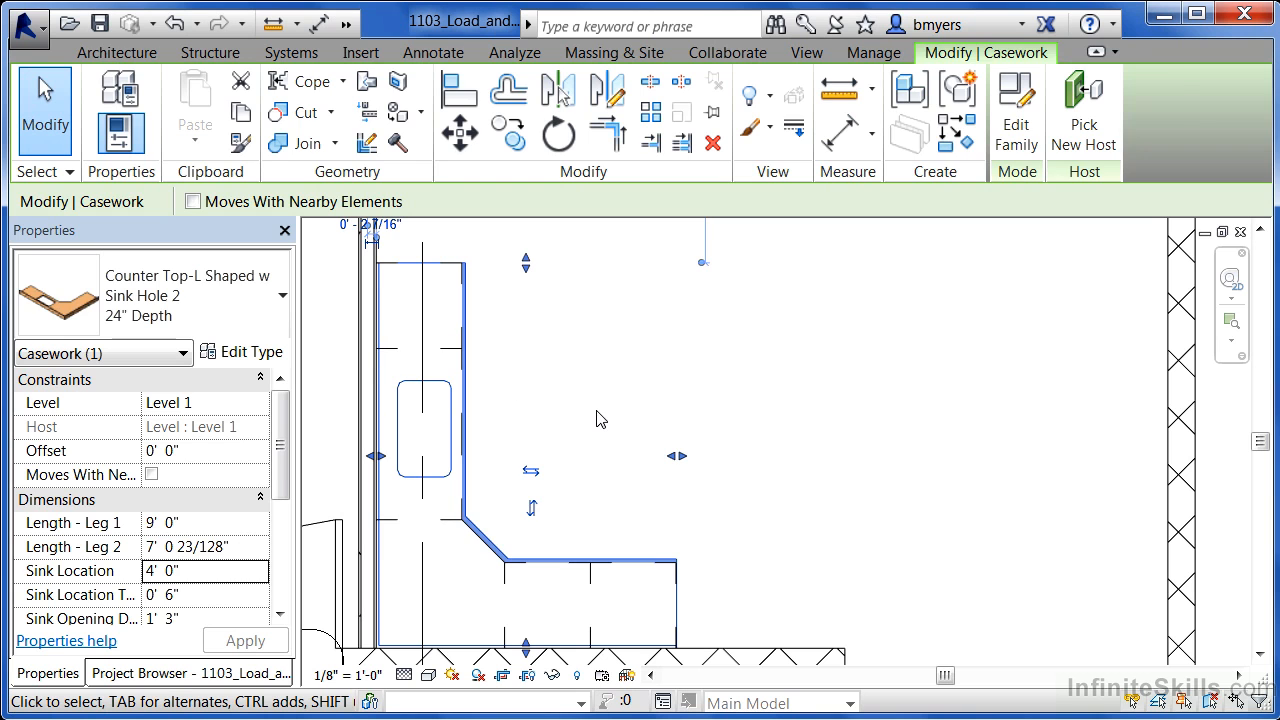
left_click(660, 414)
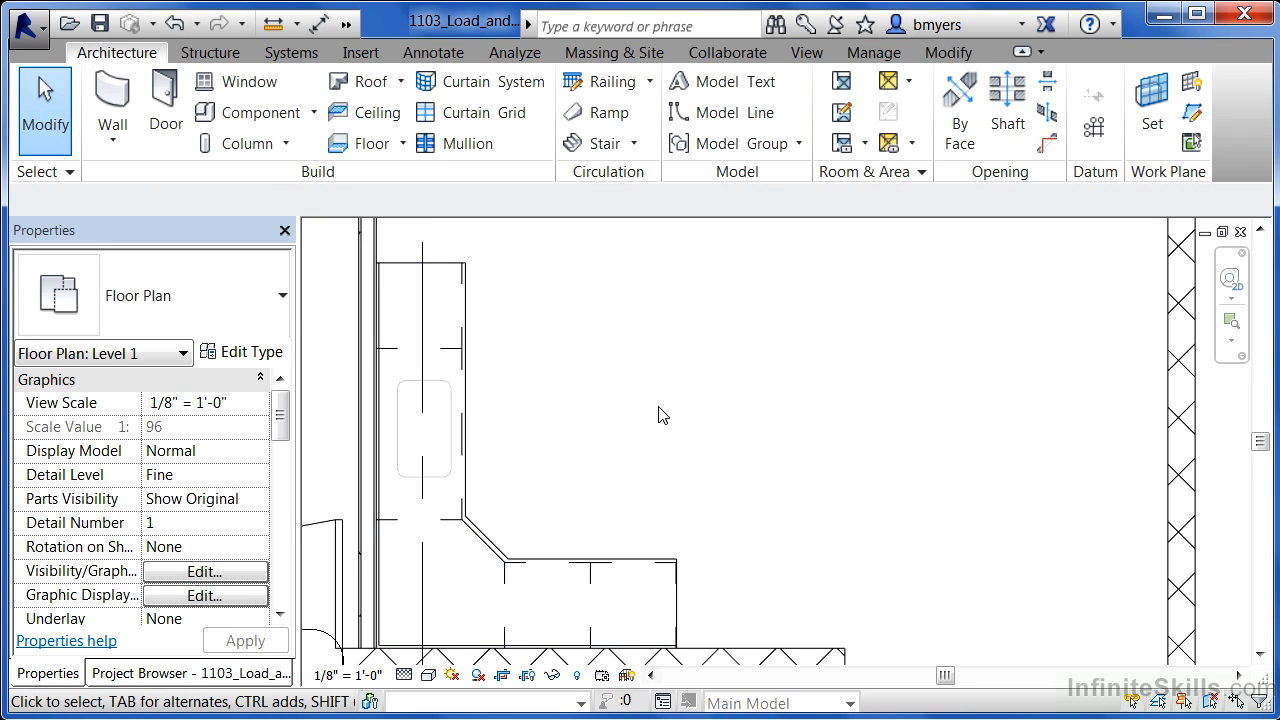
Place a Sink Kitchen-Double 42" x 21", rotated to run along the countertop's long leg and centred over its sink opening.
left_click(265, 115)
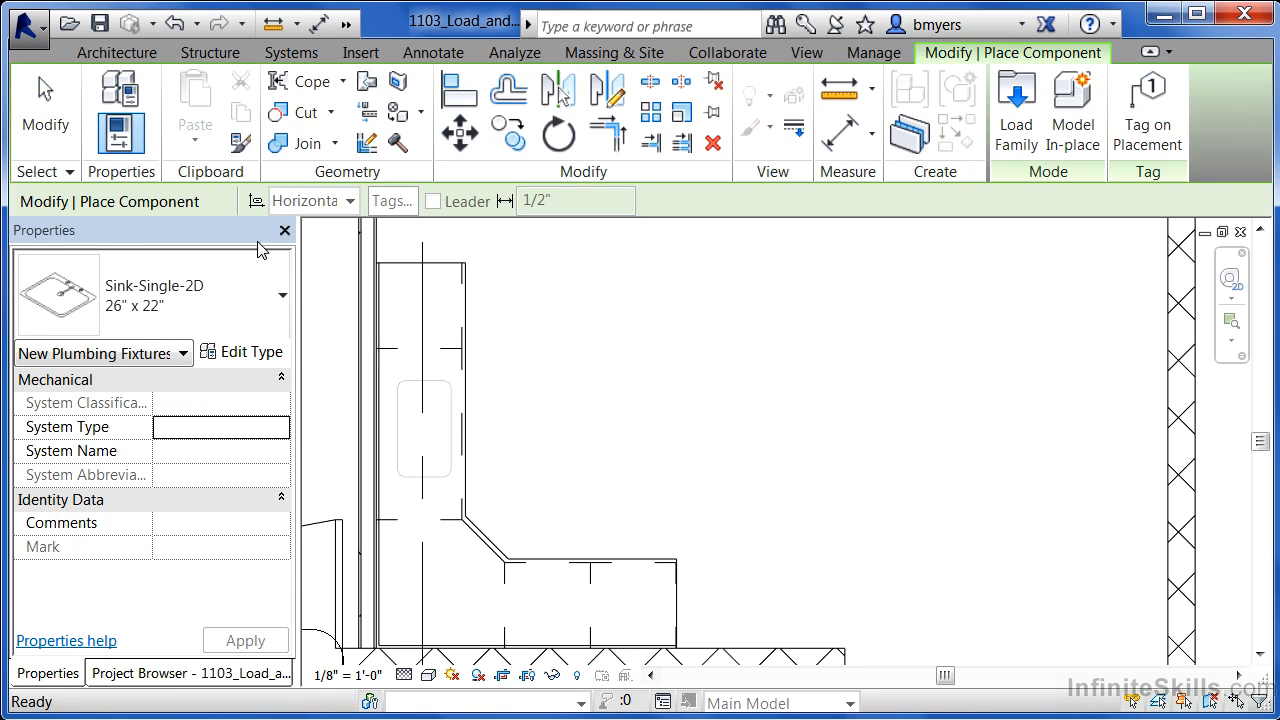
left_click(250, 295)
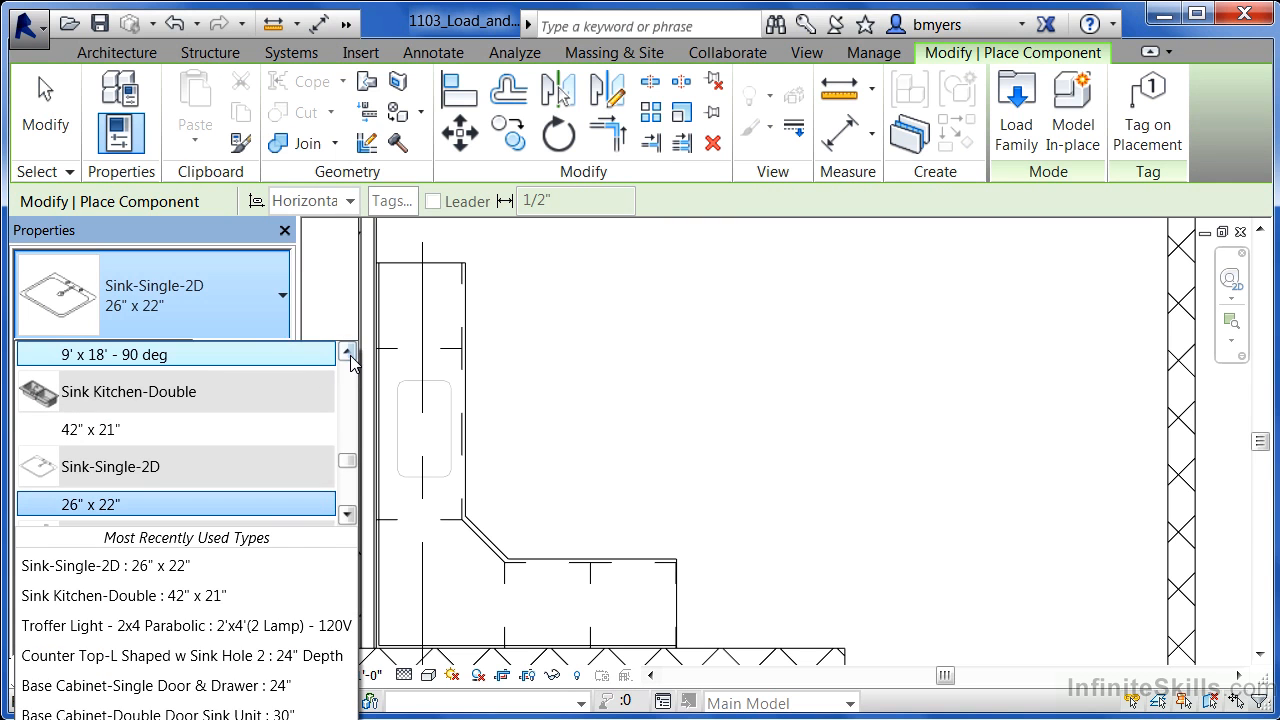
left_click(116, 430)
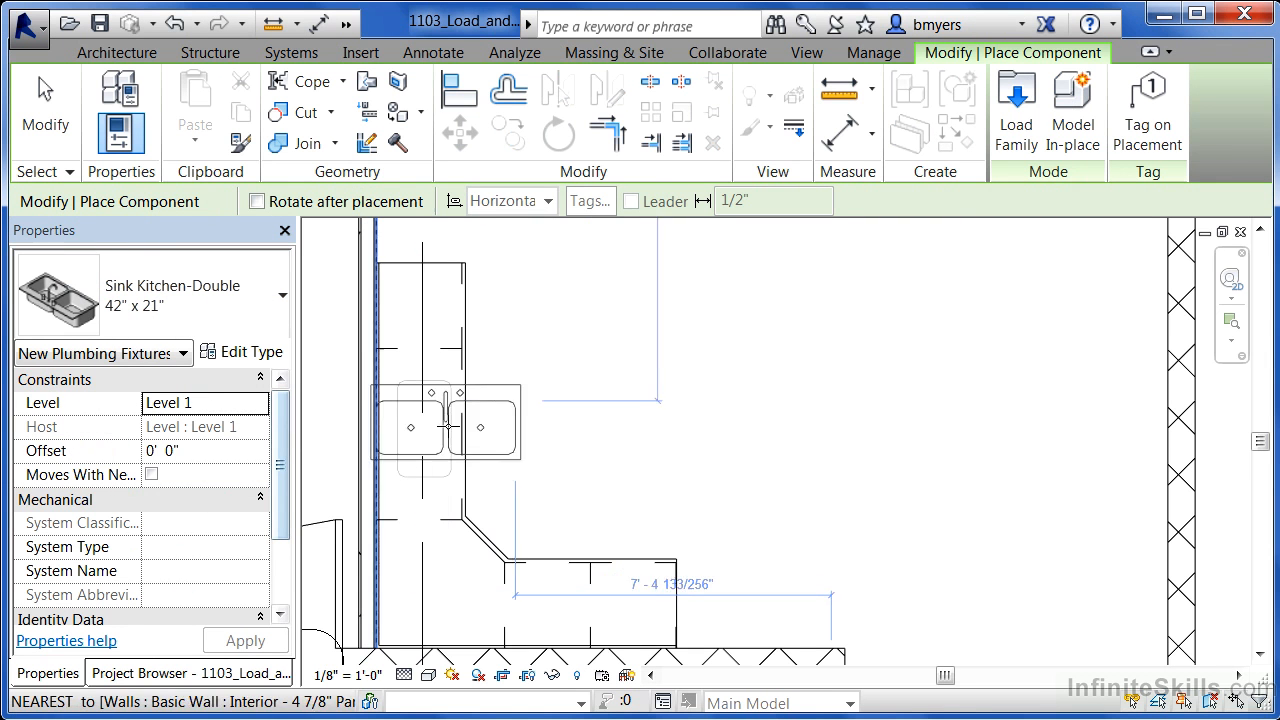
key("space")
key("space")
key("space")
key("space")
key("space")
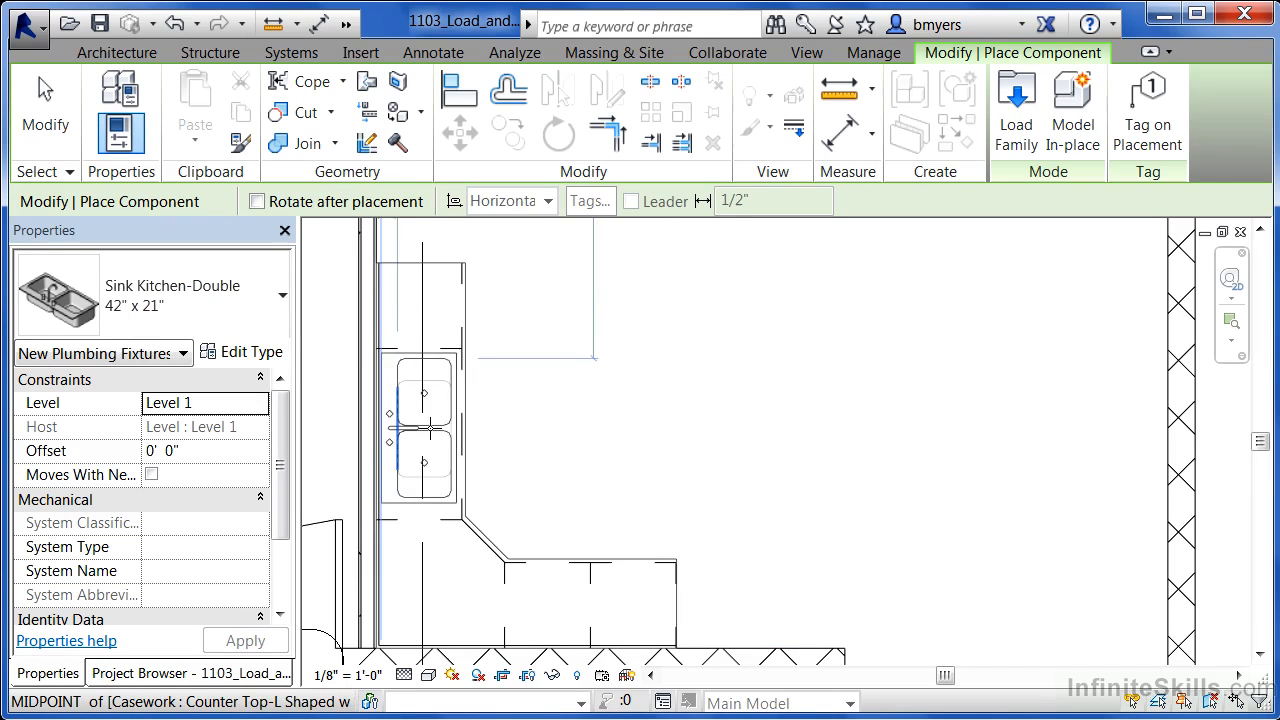
scroll(430, 434, "up", 3)
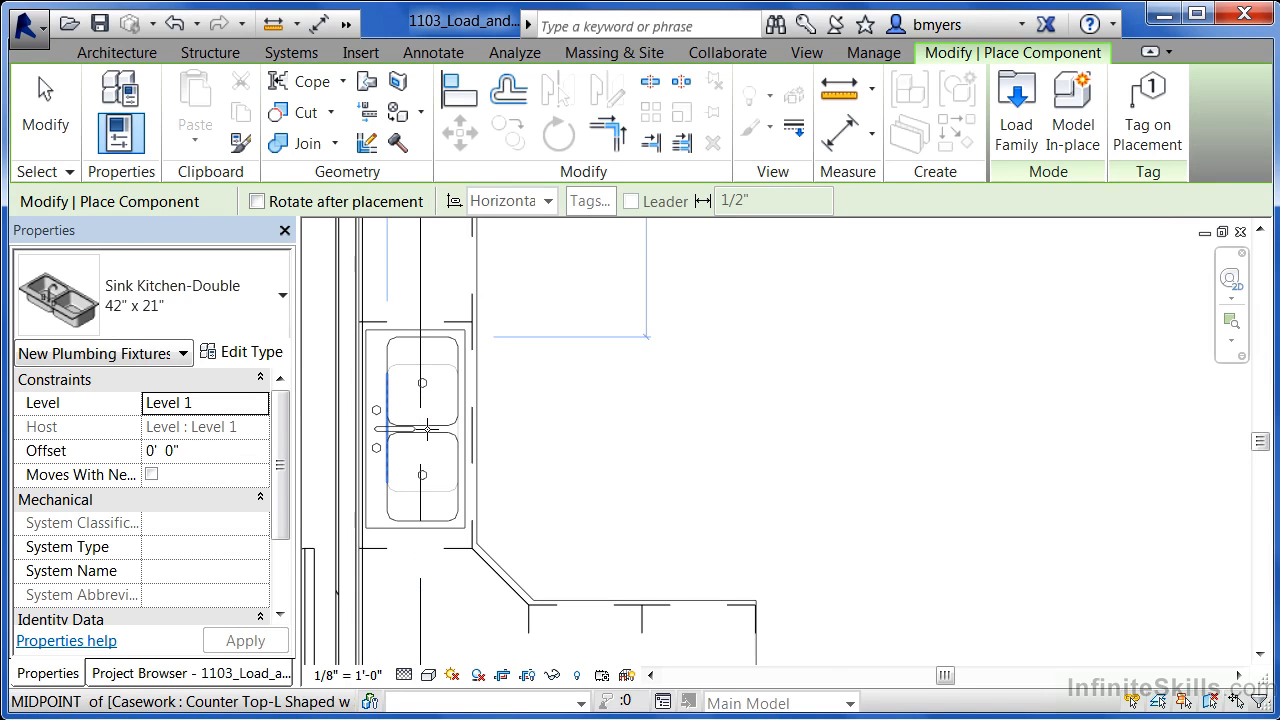
left_click(427, 430)
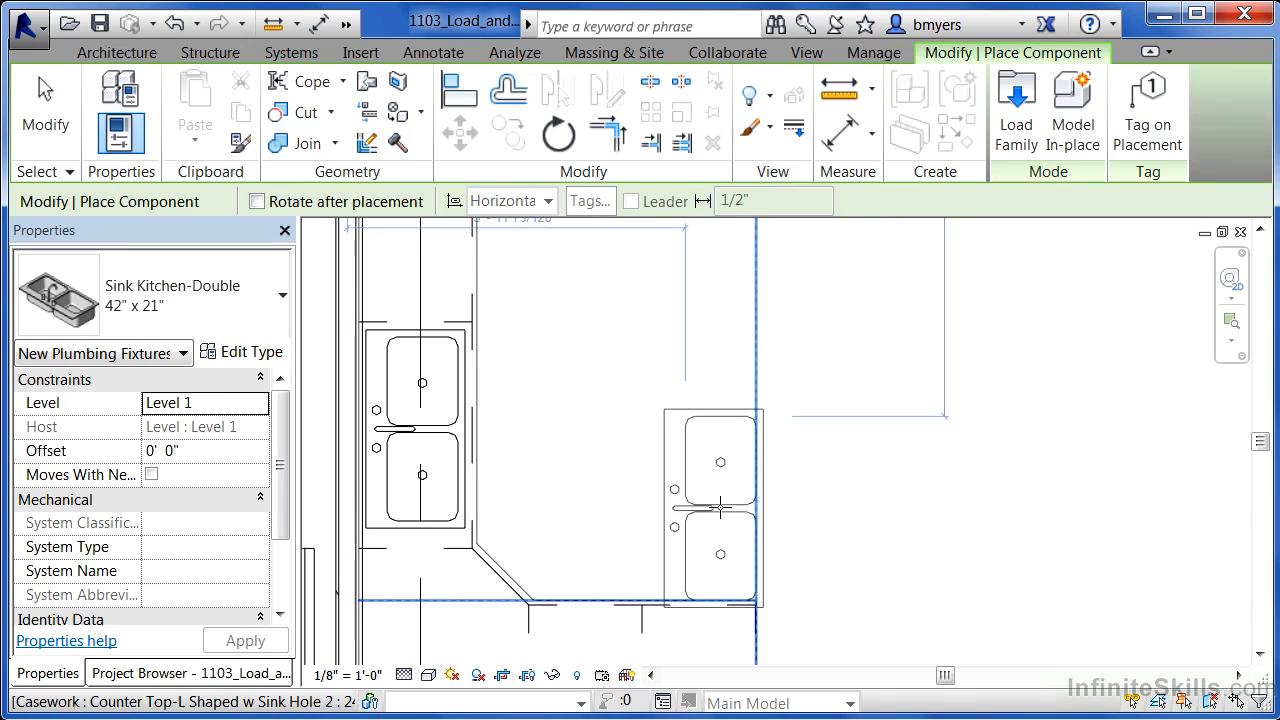
key("Escape")
key("Escape")
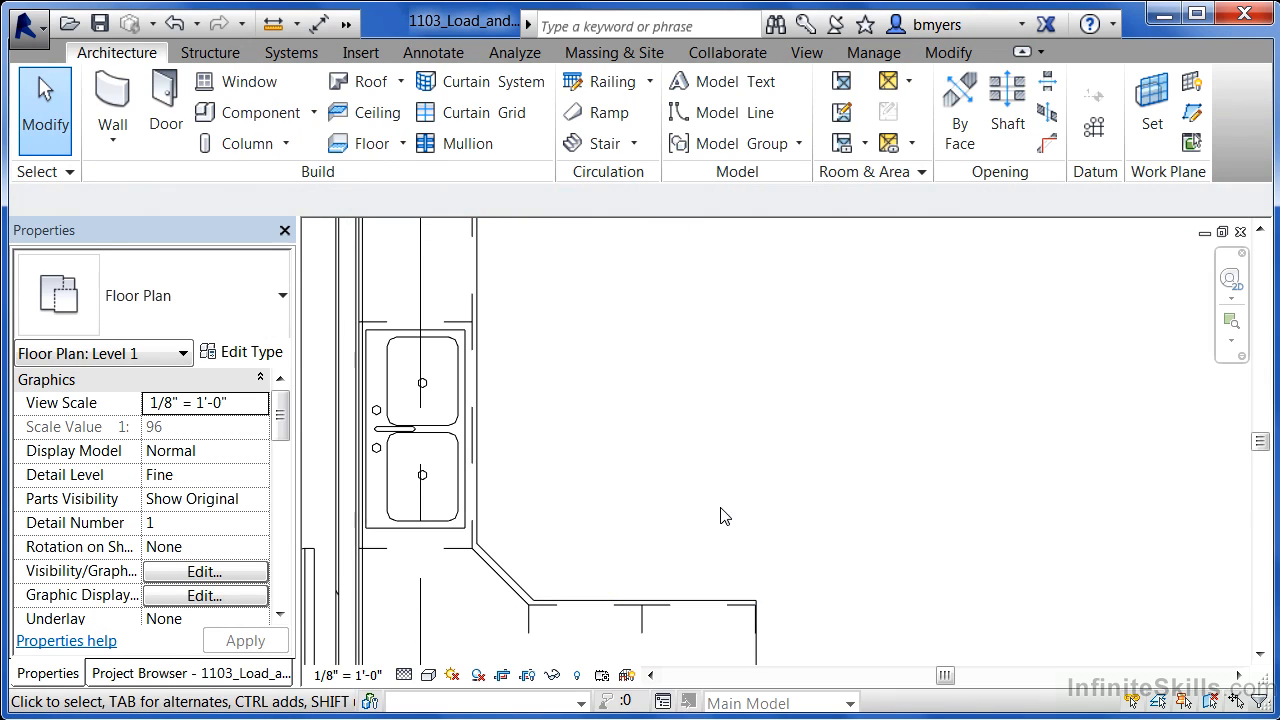
Select the L-shaped countertop and widen the property name column so its full sink dimension names are readable.
left_click(479, 416)
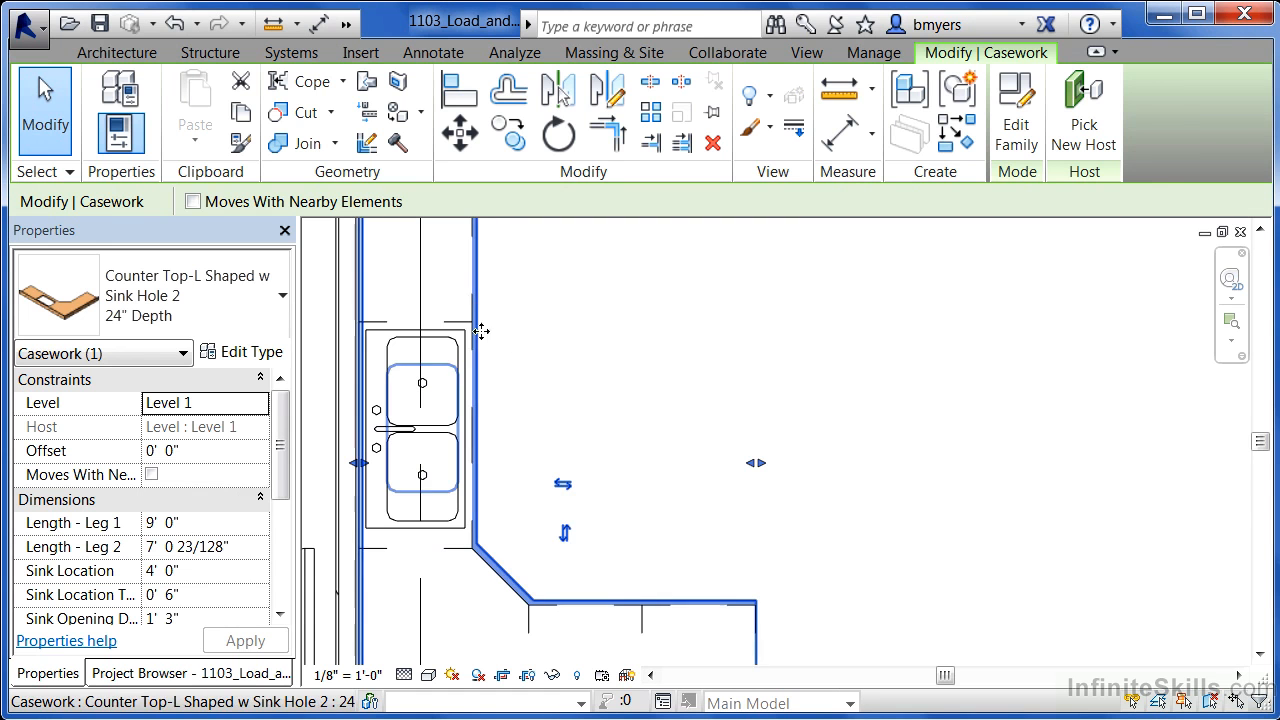
left_click(281, 617)
left_click(281, 617)
left_click(281, 617)
left_click(281, 617)
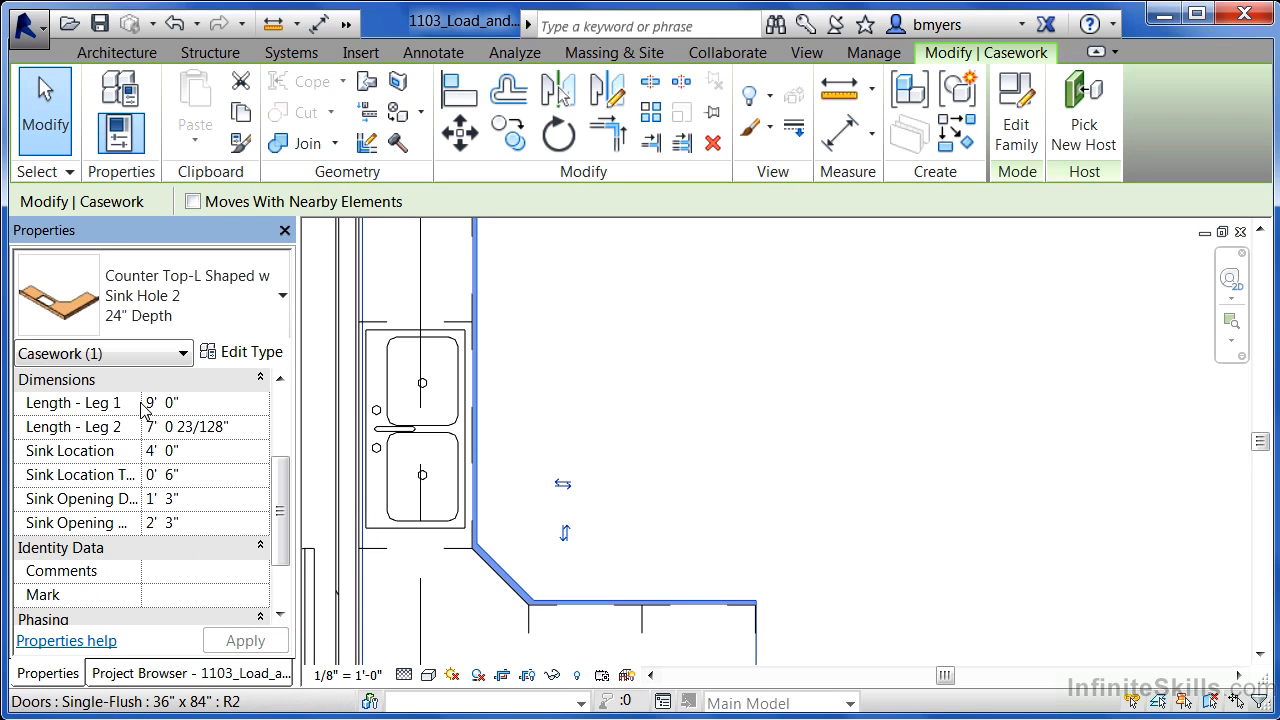
left_click_drag(142, 405, 179, 403)
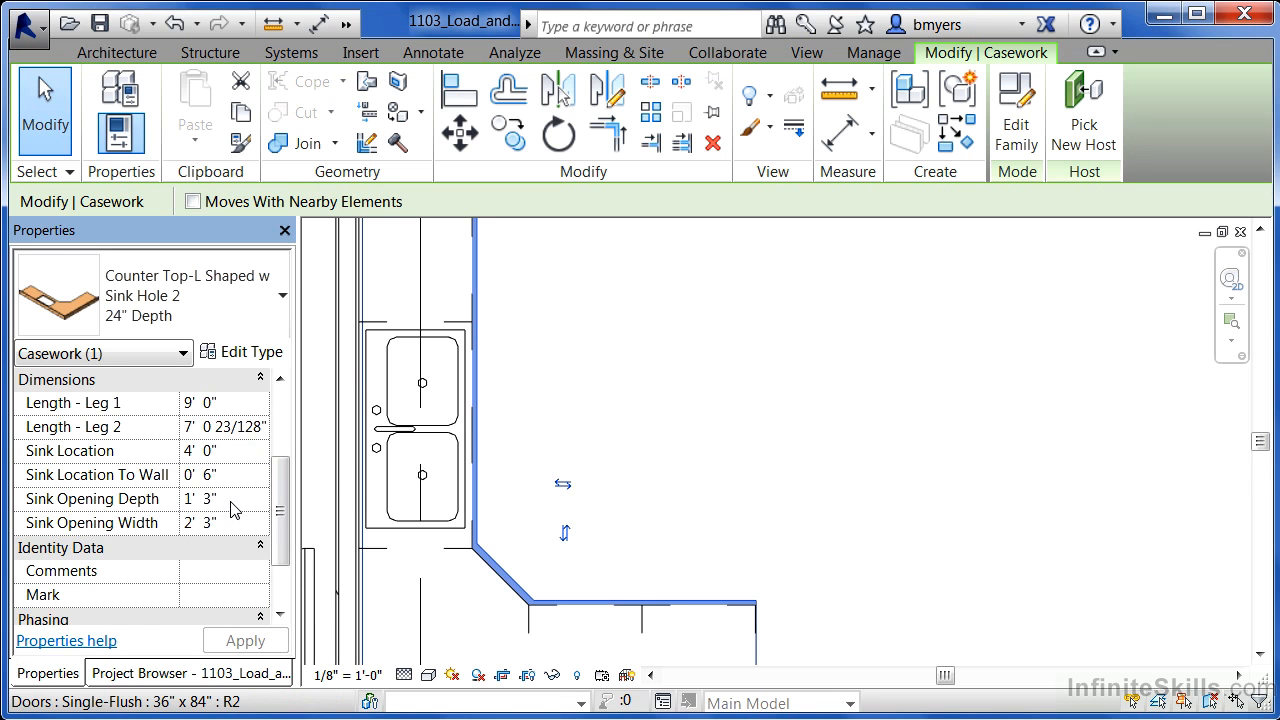
Set the L-shaped countertop's Sink Opening Width to 3' and extend it to 3' 3".
left_click(477, 476)
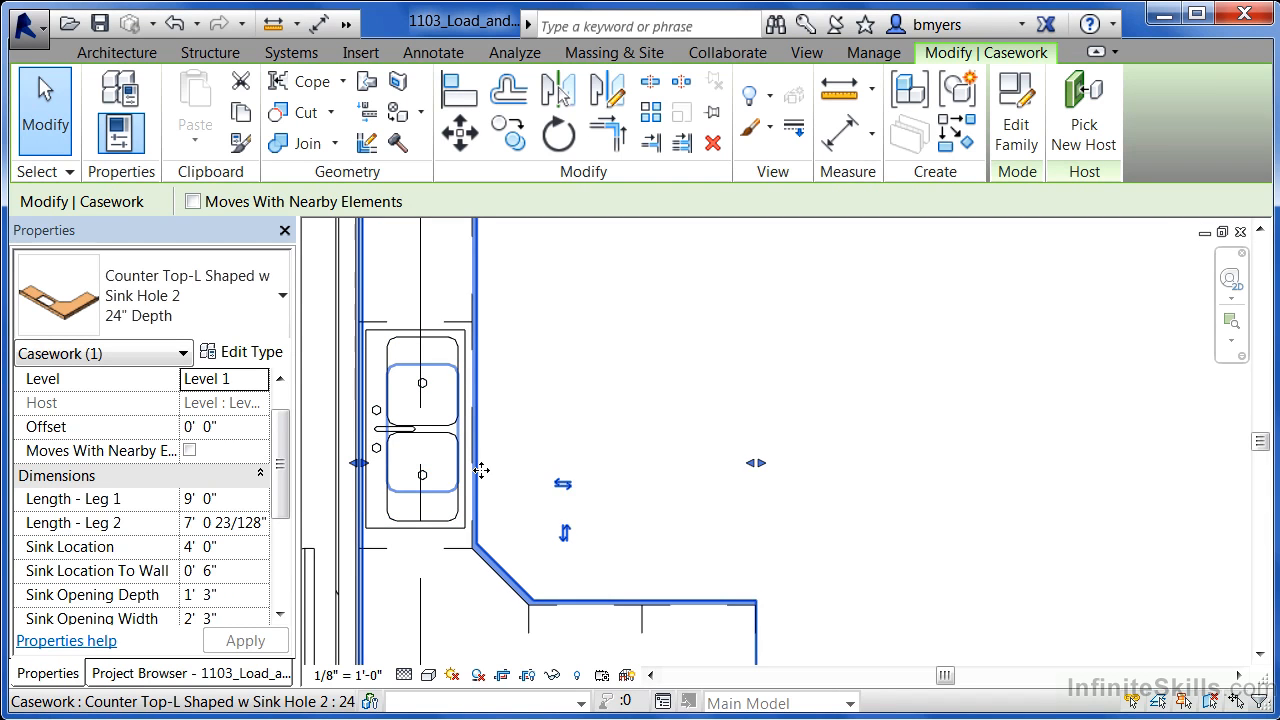
left_click(246, 620)
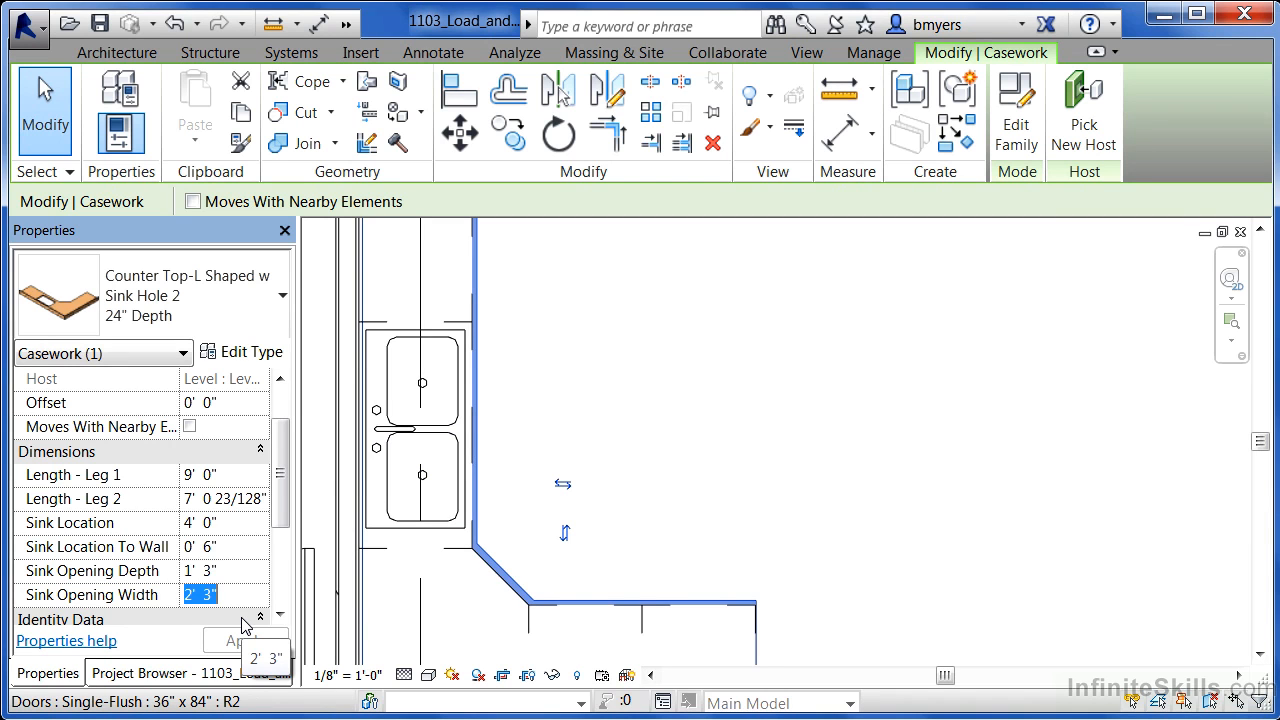
type("3'")
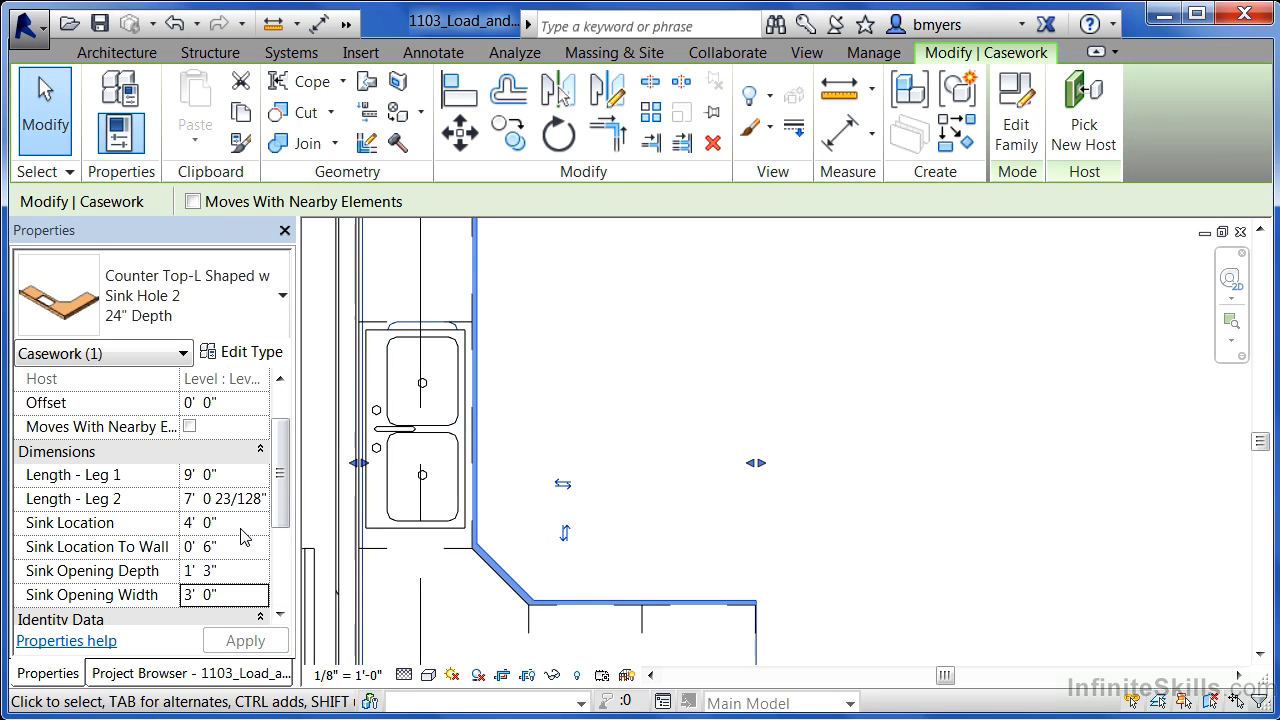
double_click(210, 594)
type("3")
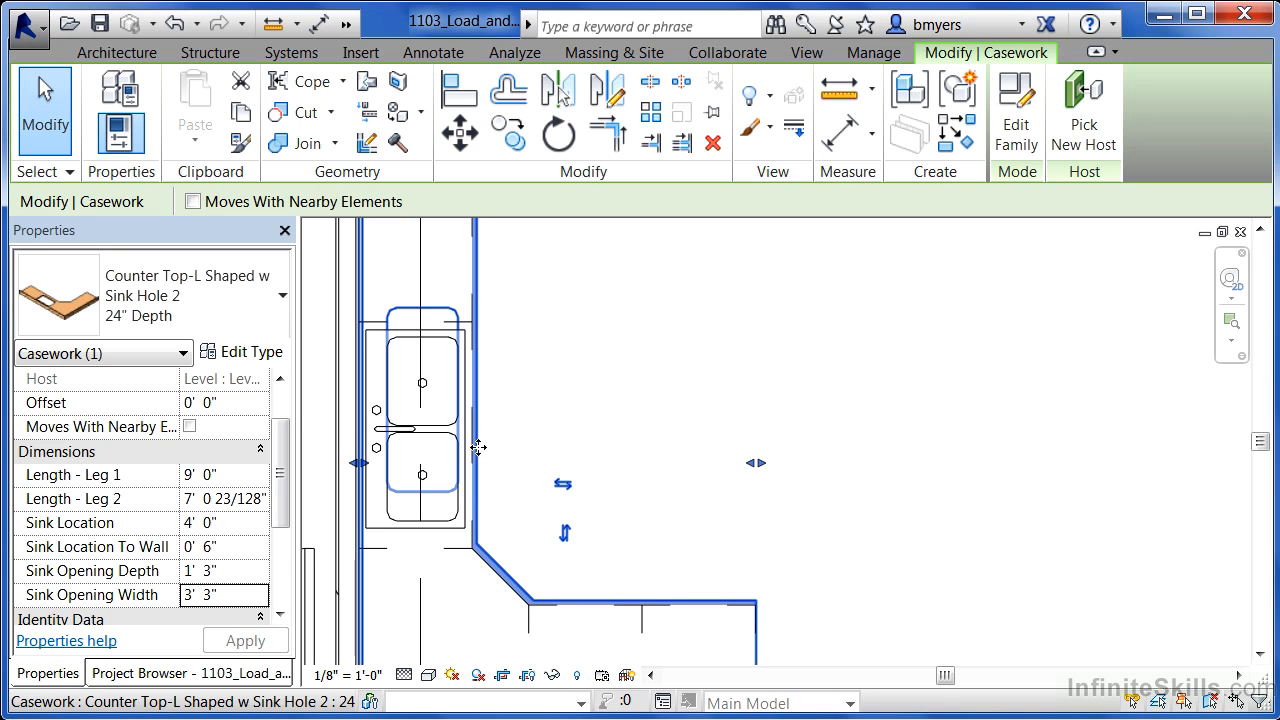
Set the L-shaped countertop's Sink Location to 3' 6" to align the opening with the double sink.
left_click(227, 527)
left_click_drag(240, 524, 184, 524)
type("3'6")
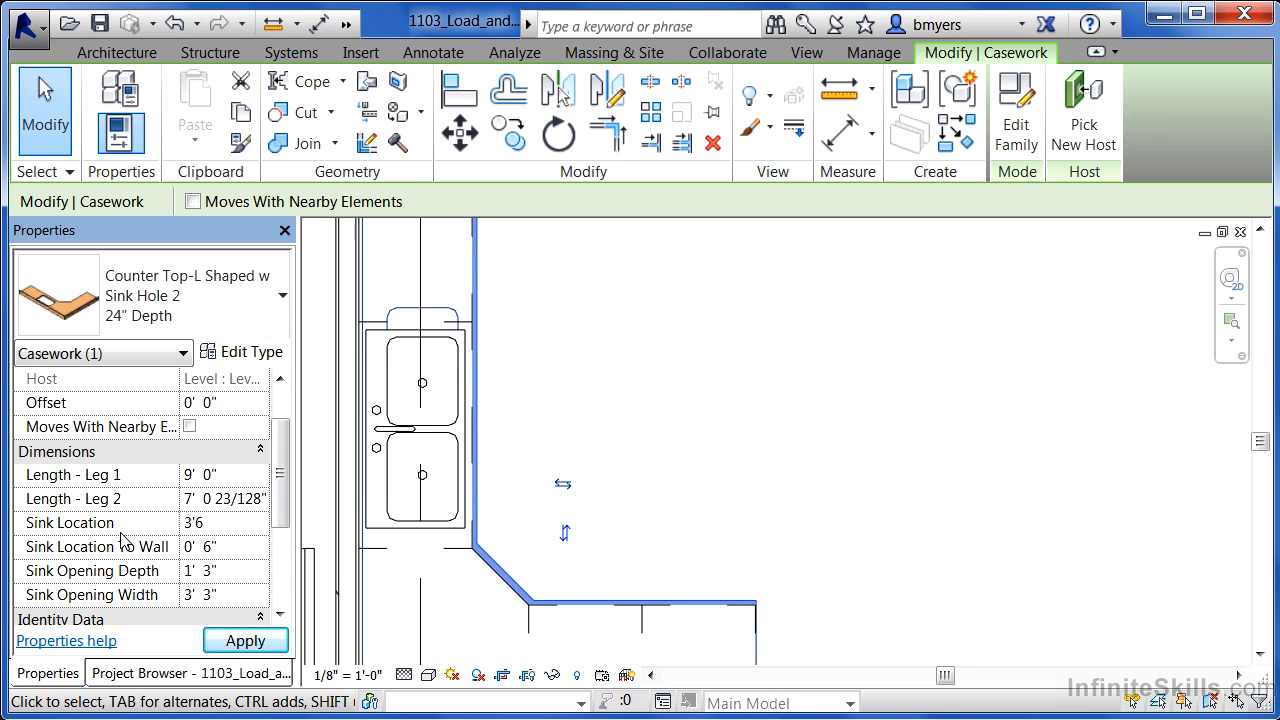
key("Return")
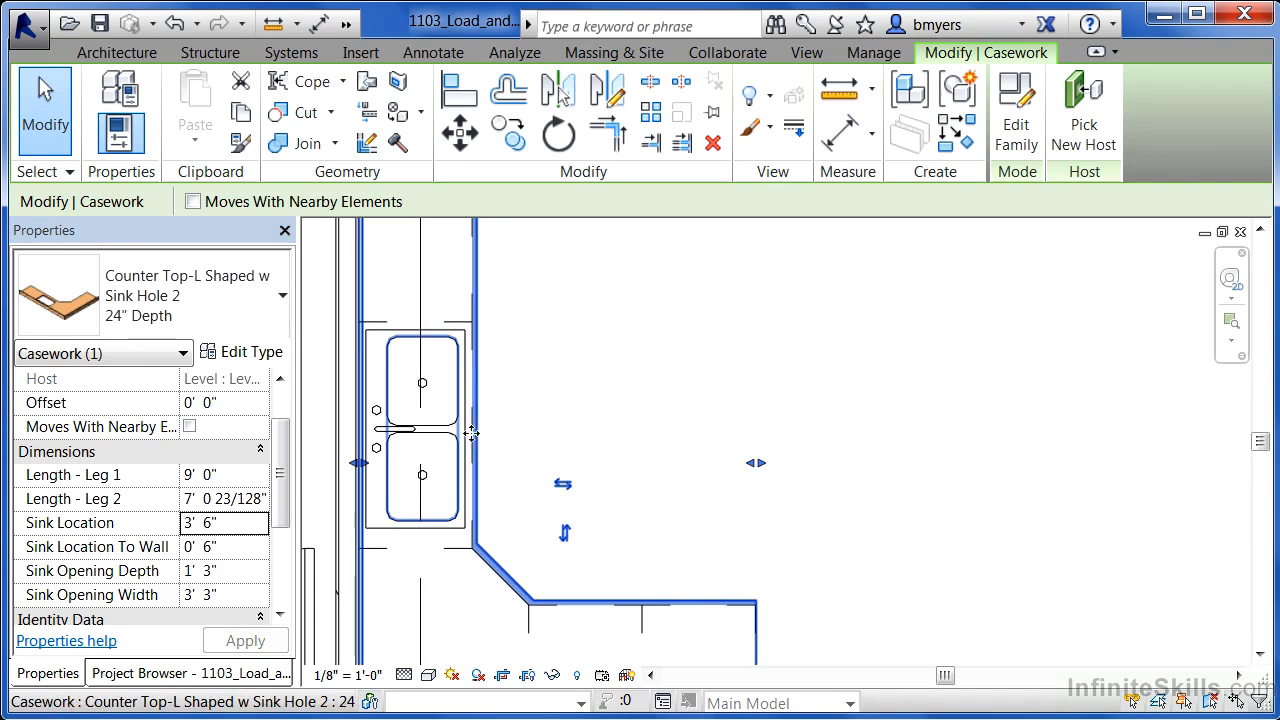